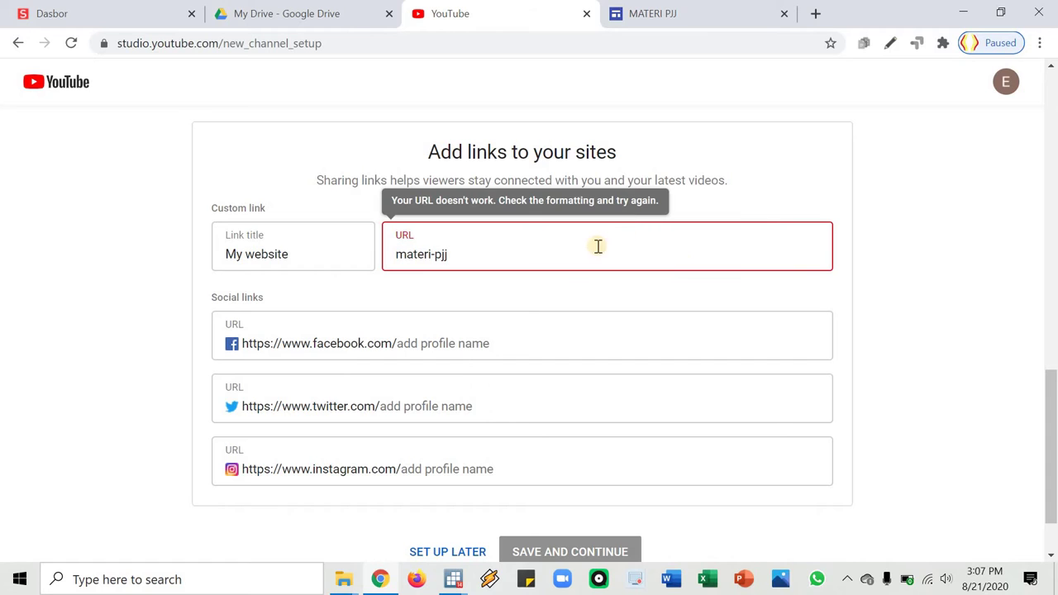
# Replace the custom link's URL with the address copied from the MATERI PJJ site's editing page.
pyautogui.click(366, 274)
pyautogui.hotkey('ctrl', 'a')
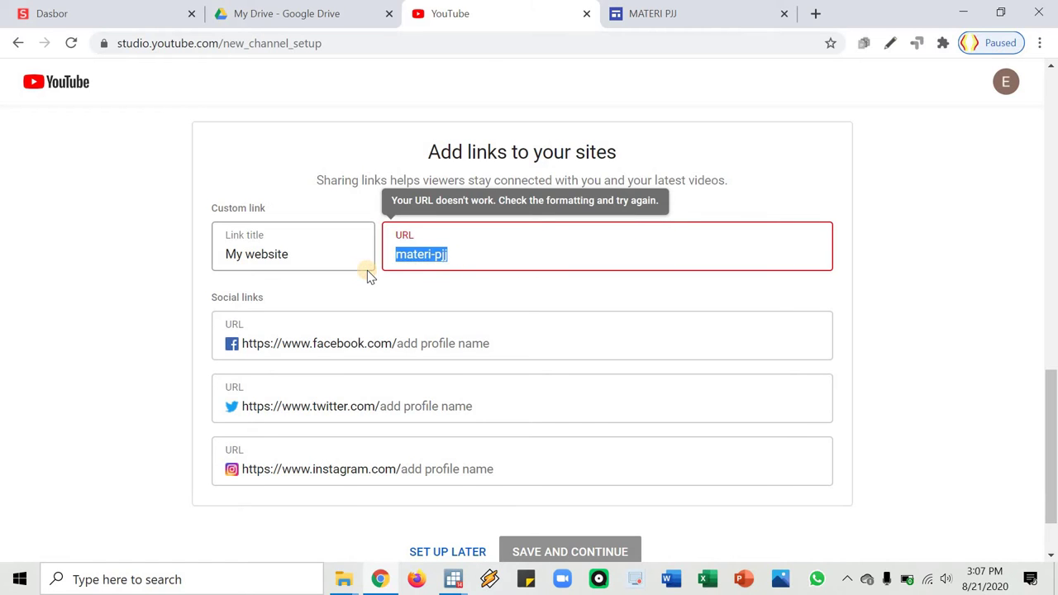
pyautogui.press('BackSpace')
pyautogui.hotkey('ctrl', 'Tab')
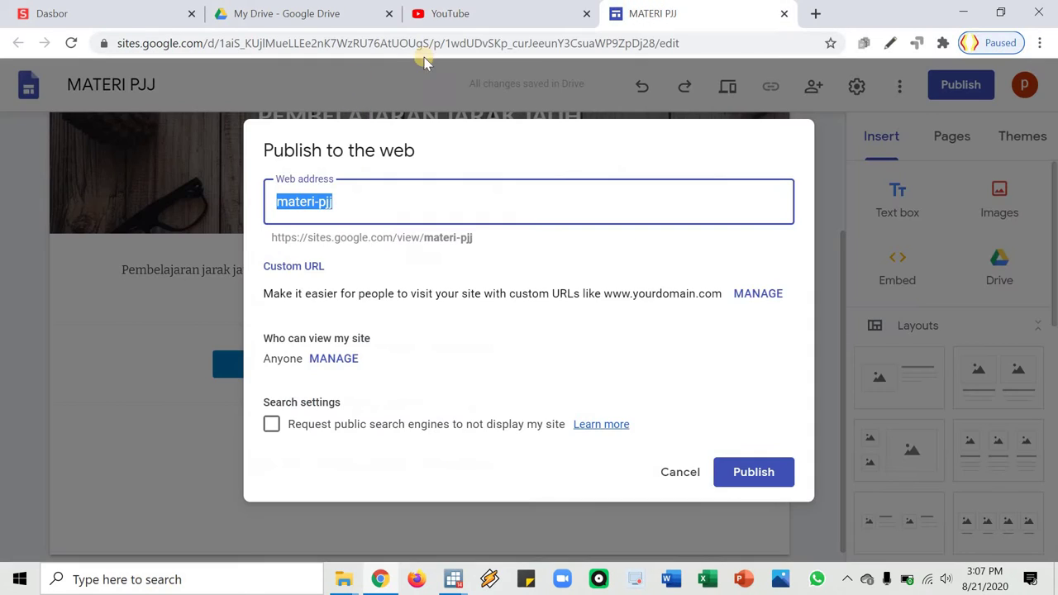
pyautogui.click(444, 53)
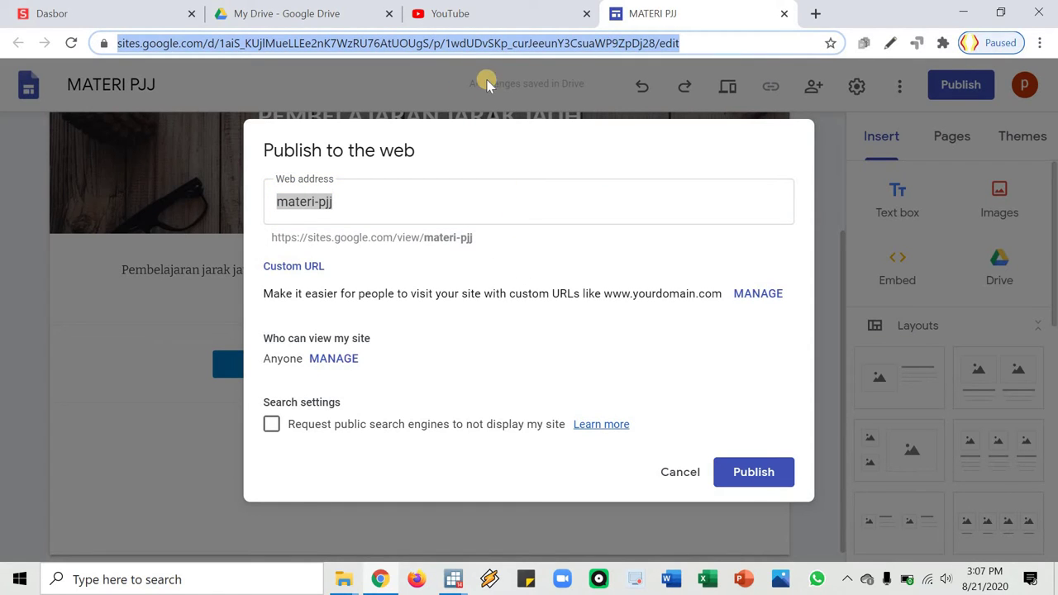
pyautogui.click(477, 16)
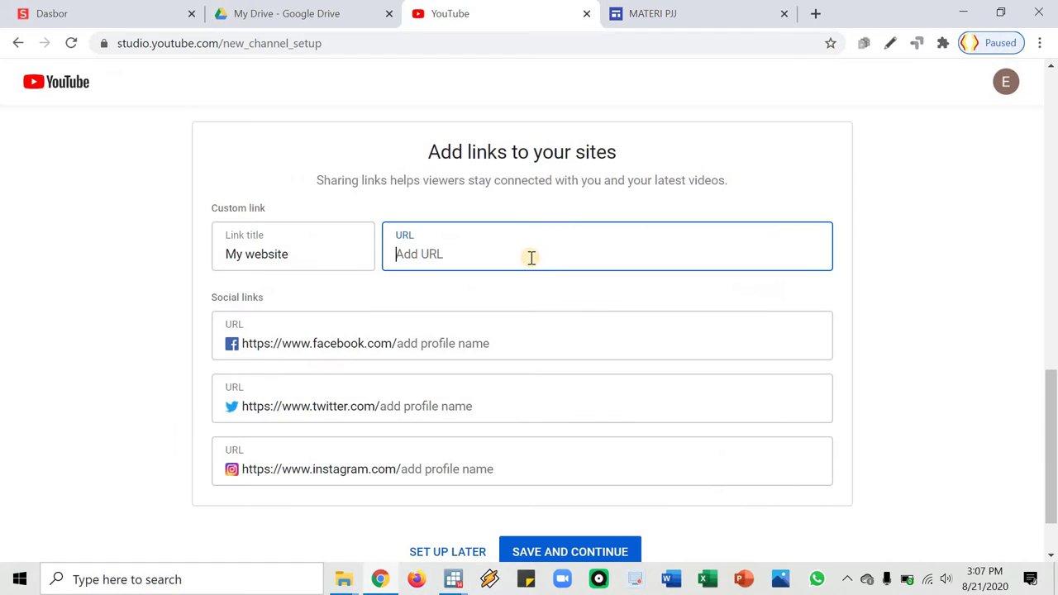
pyautogui.hotkey('ctrl', 'v')
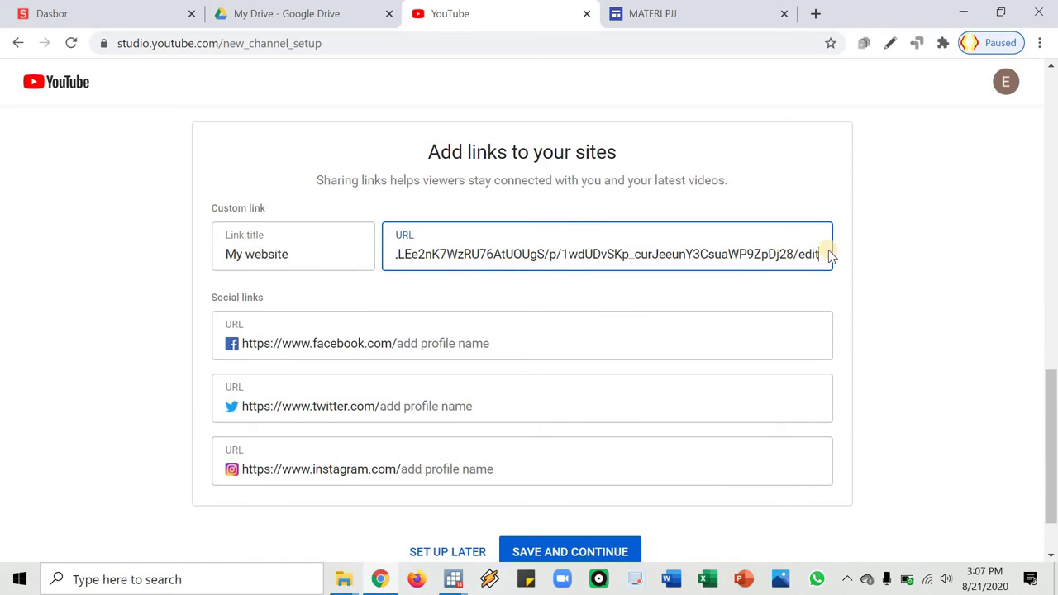
pyautogui.press('BackSpace')
pyautogui.press('BackSpace')
pyautogui.press('BackSpace')
pyautogui.press('BackSpace')
pyautogui.press('BackSpace')
pyautogui.press('BackSpace')
pyautogui.press('BackSpace')
pyautogui.press('BackSpace')
pyautogui.press('BackSpace')
pyautogui.press('BackSpace')
pyautogui.press('BackSpace')
pyautogui.press('BackSpace')
pyautogui.press('BackSpace')
pyautogui.press('BackSpace')
pyautogui.press('BackSpace')
pyautogui.press('BackSpace')
pyautogui.press('BackSpace')
pyautogui.press('BackSpace')
pyautogui.press('BackSpace')
pyautogui.press('BackSpace')
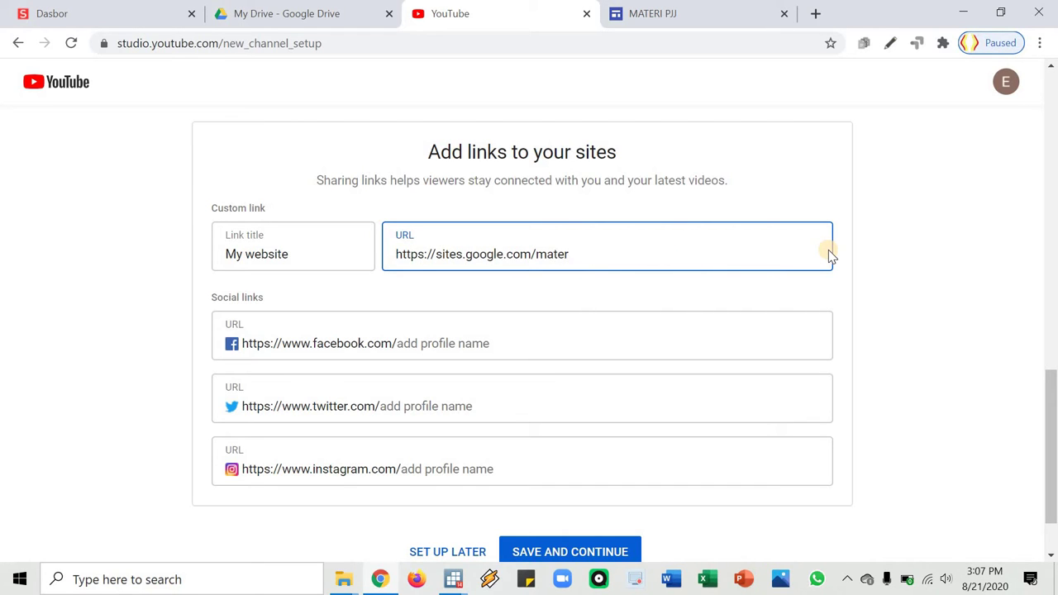
# Save the site links and continue to the new channel's page.
pyautogui.scroll(-1, 562, 488)
pyautogui.click(571, 475)
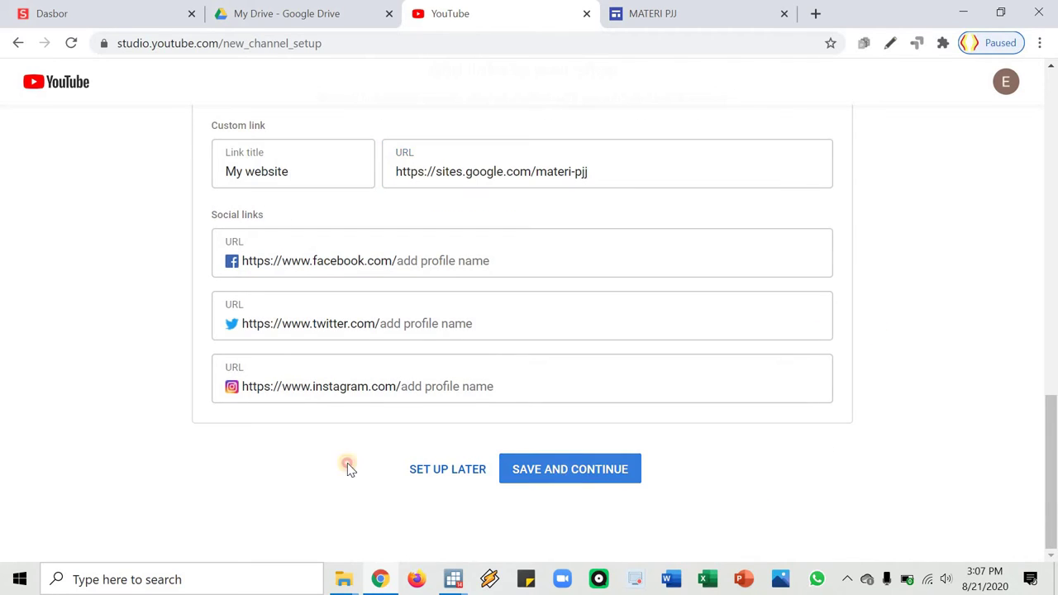
pyautogui.click(516, 473)
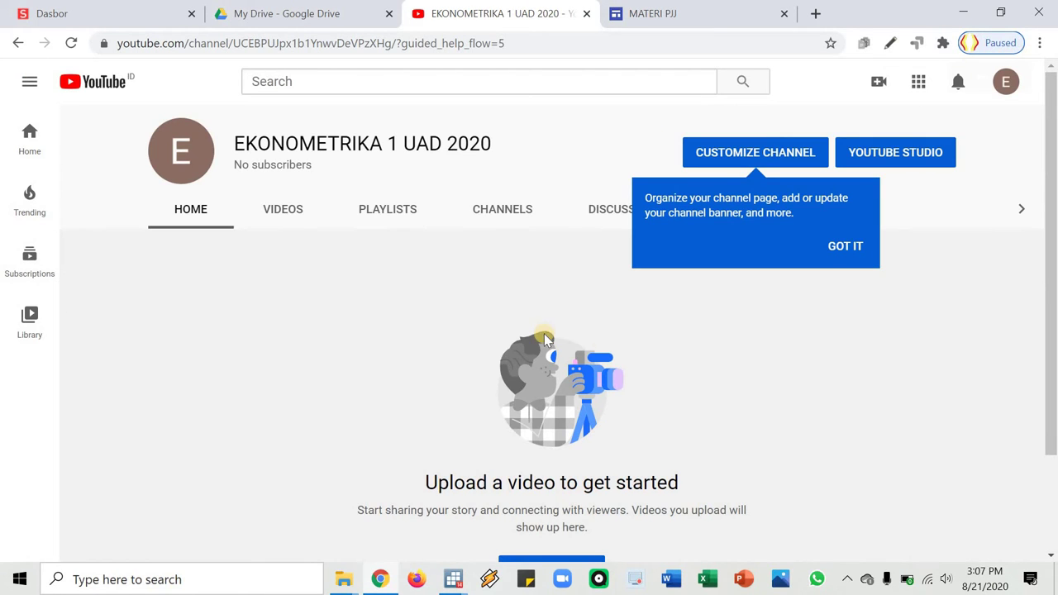
# Start a video upload from the channel page and get past the new YouTube Studio introduction, closing its video.
pyautogui.scroll(-2, 641, 360)
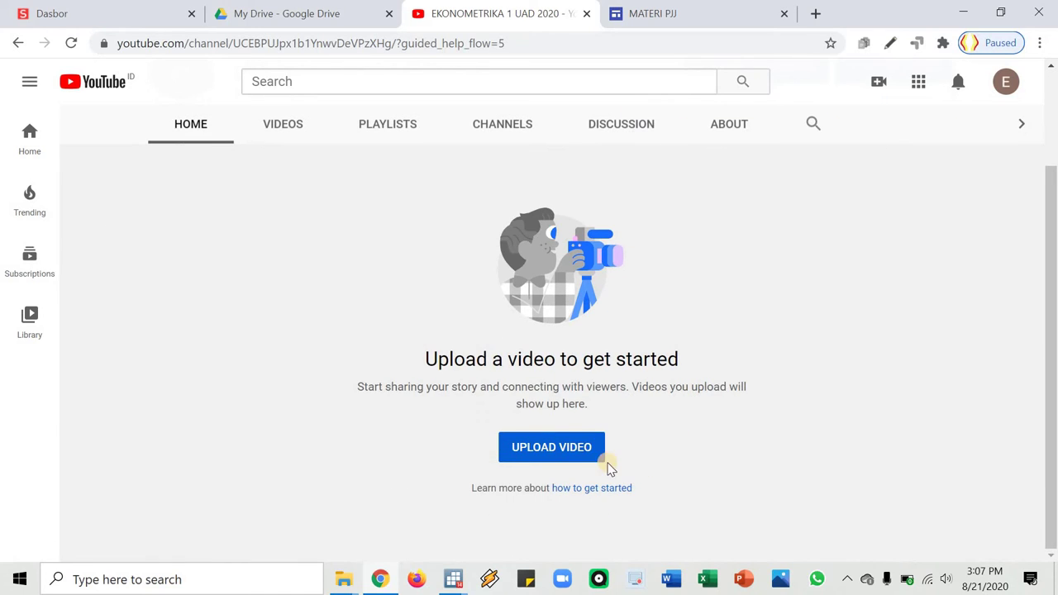
pyautogui.click(577, 461)
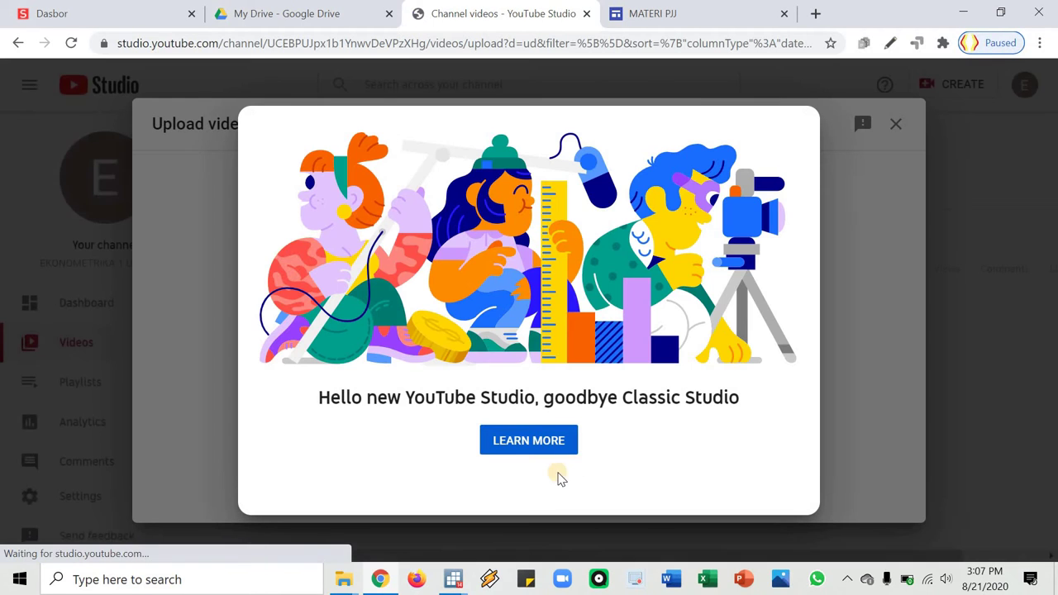
pyautogui.click(538, 447)
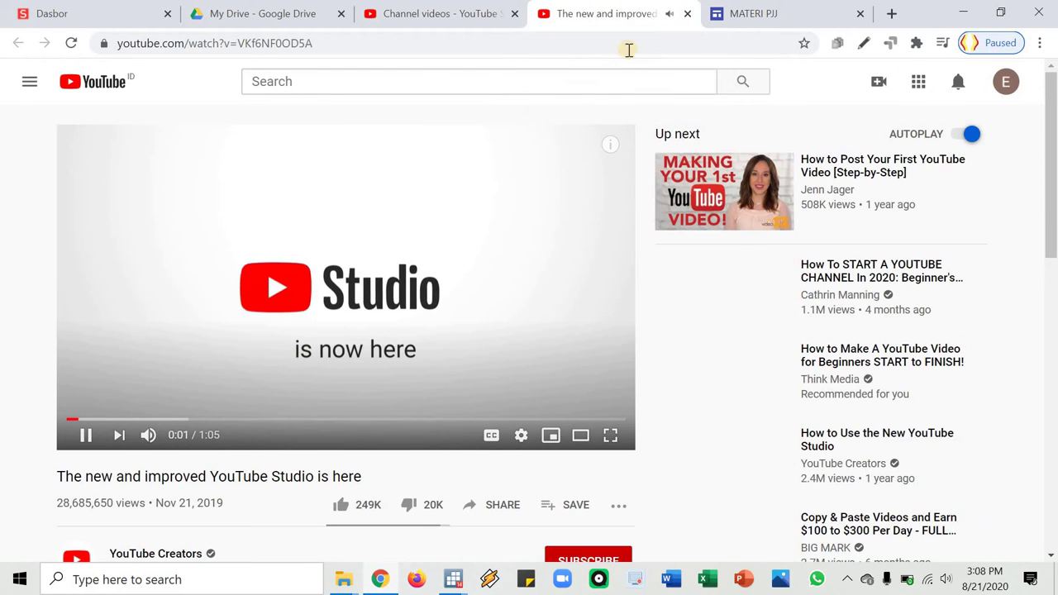
pyautogui.hotkey('ctrl', 'w')
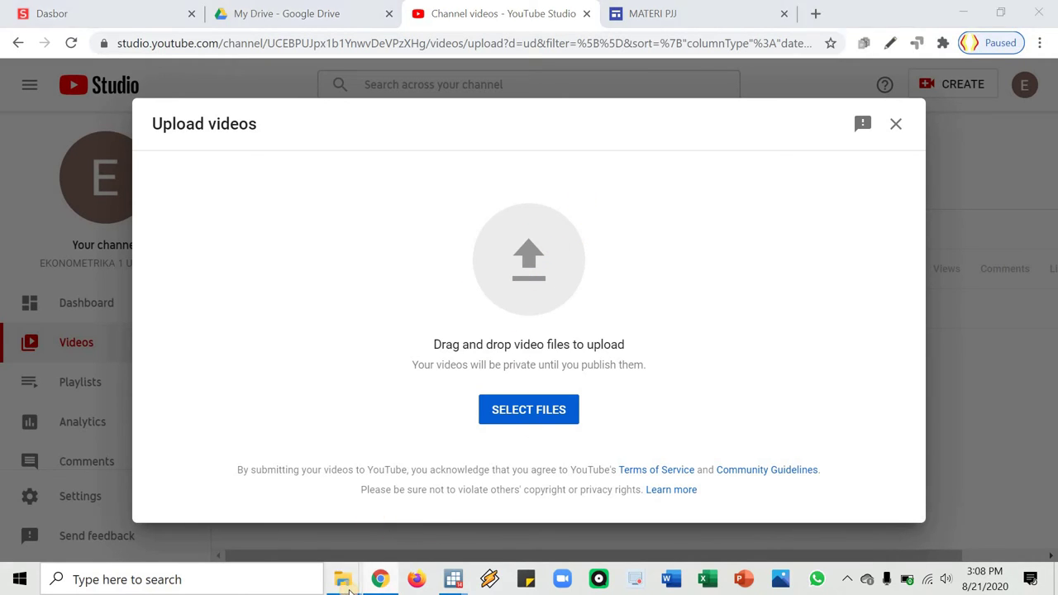
# Upload the PJJ_01 video from the video PJJ folder to the channel.
pyautogui.click(259, 515)
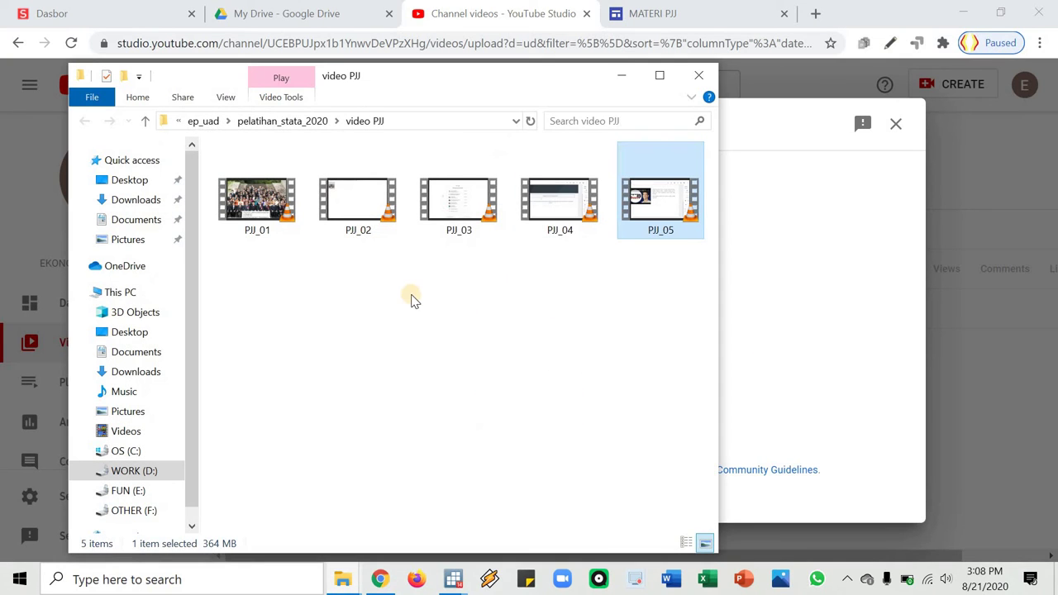
pyautogui.click(412, 299)
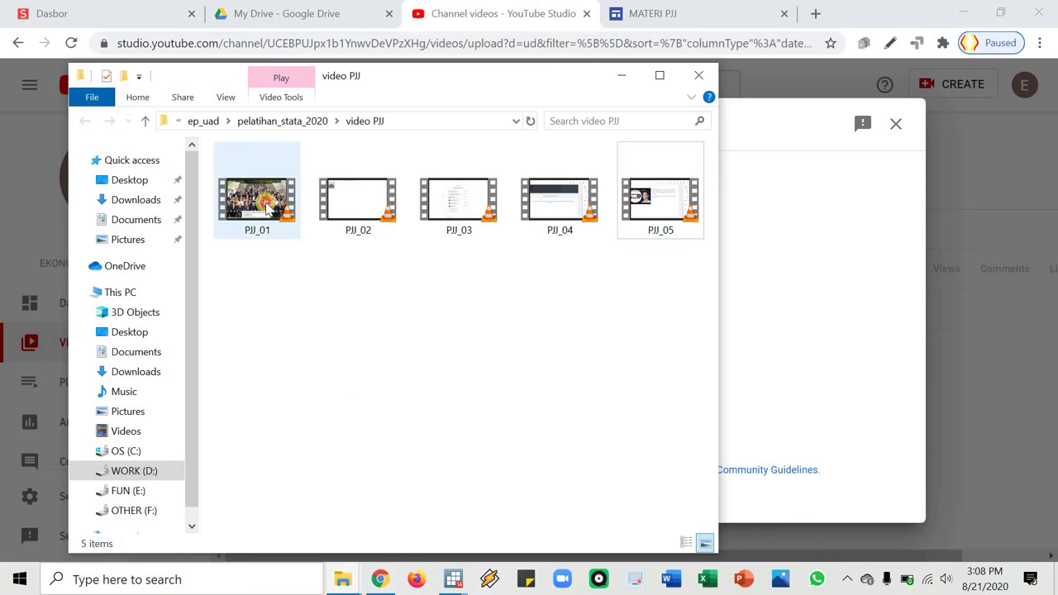
pyautogui.click(270, 208)
pyautogui.moveTo(272, 212); pyautogui.dragTo(533, 288)
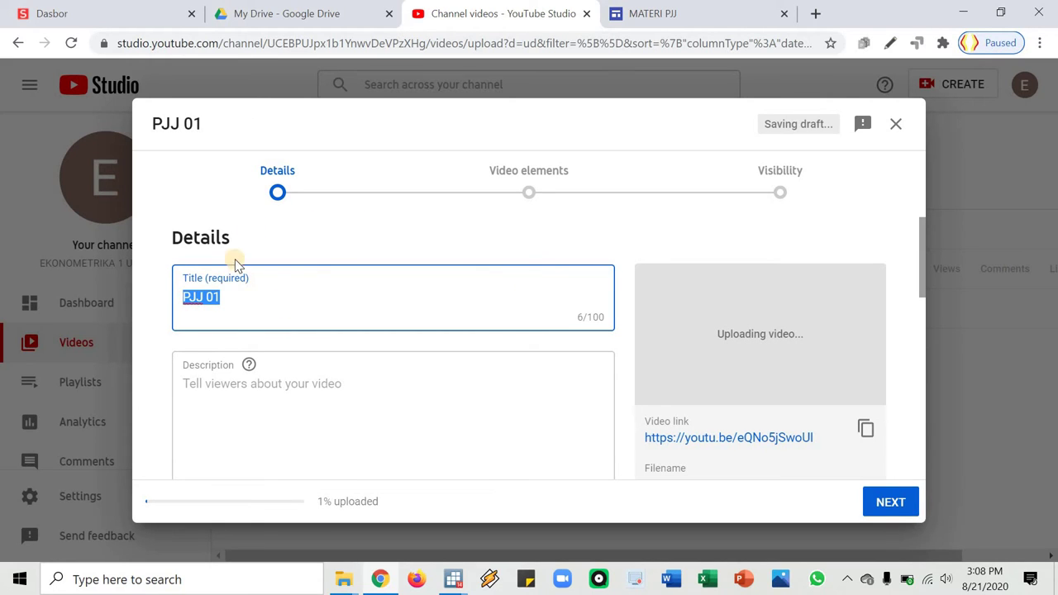
pyautogui.scroll(-2, 229, 267)
pyautogui.scroll(2, 288, 316)
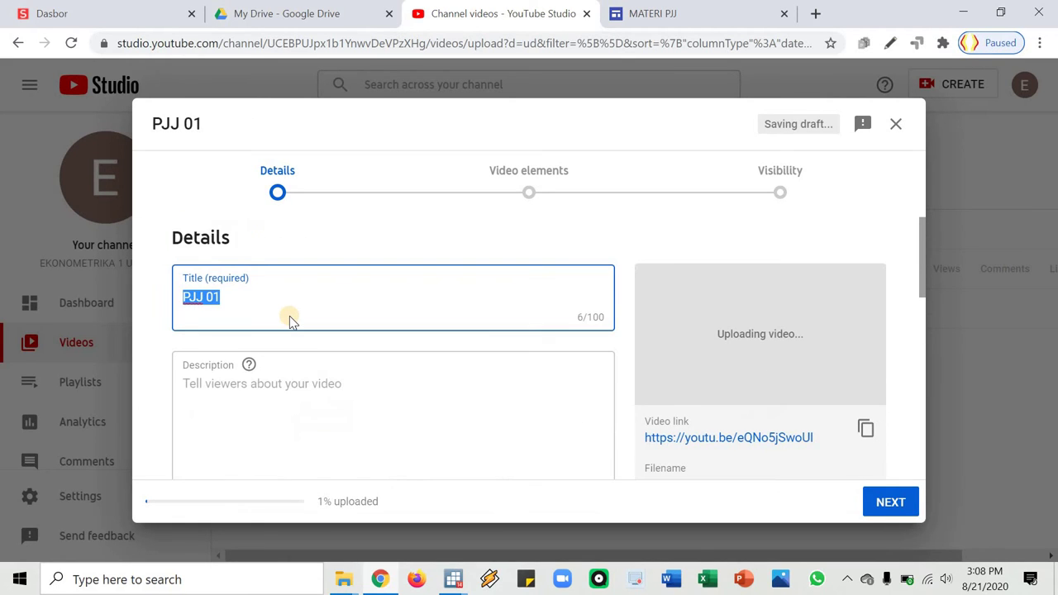
pyautogui.write('vi')
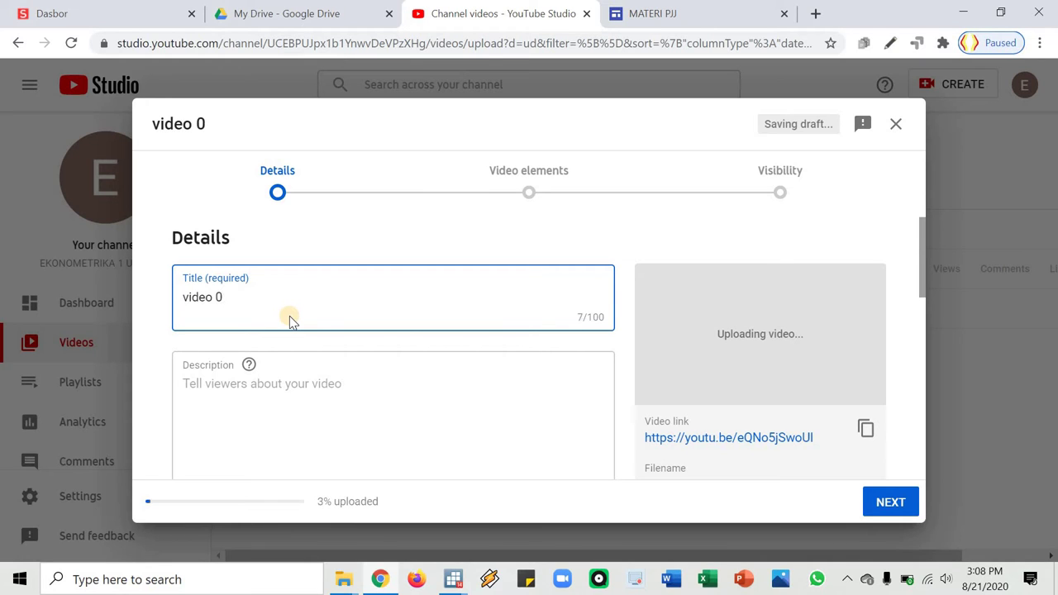
pyautogui.write('deo')
pyautogui.press('BackSpace')
pyautogui.press('BackSpace')
pyautogui.press('BackSpace')
pyautogui.press('BackSpace')
pyautogui.press('BackSpace')
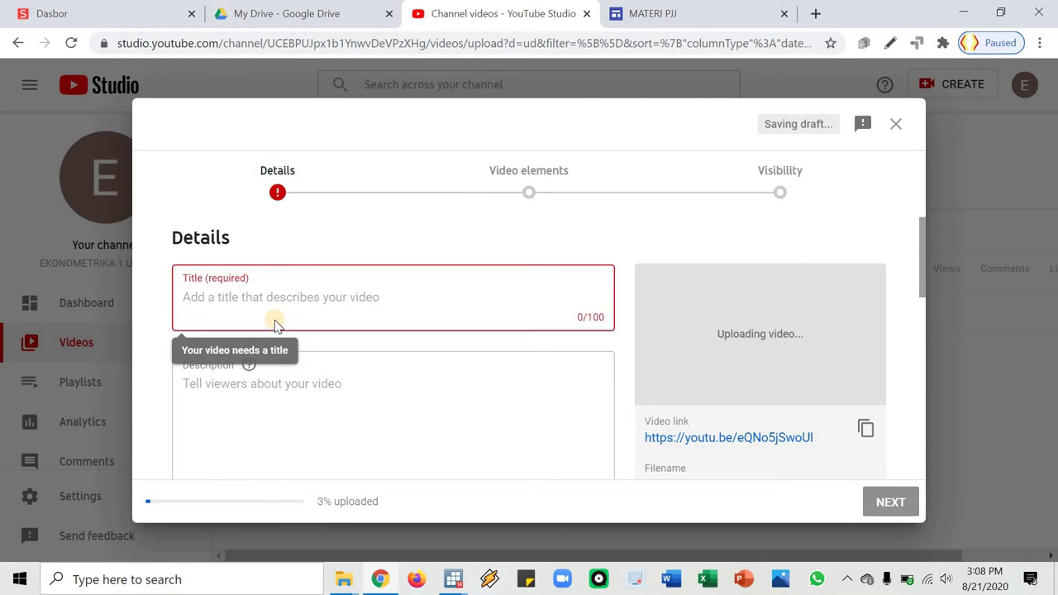
pyautogui.write('PJJ 01')
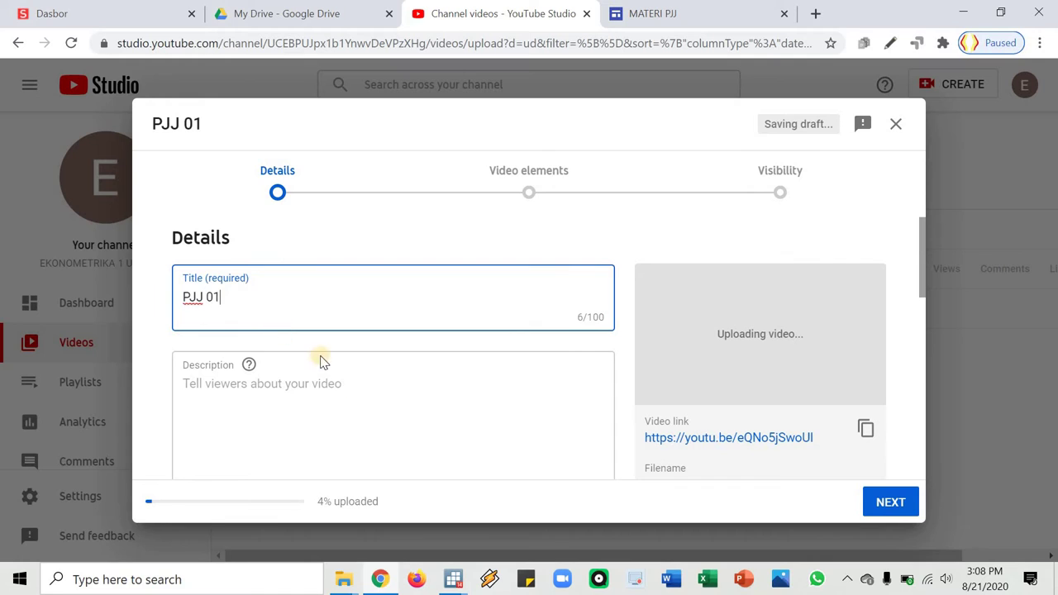
# Enter "Video pertama tutorial Pembelajaran Jarak Jauh." as the video's description.
pyautogui.click(364, 381)
pyautogui.write('Vi')
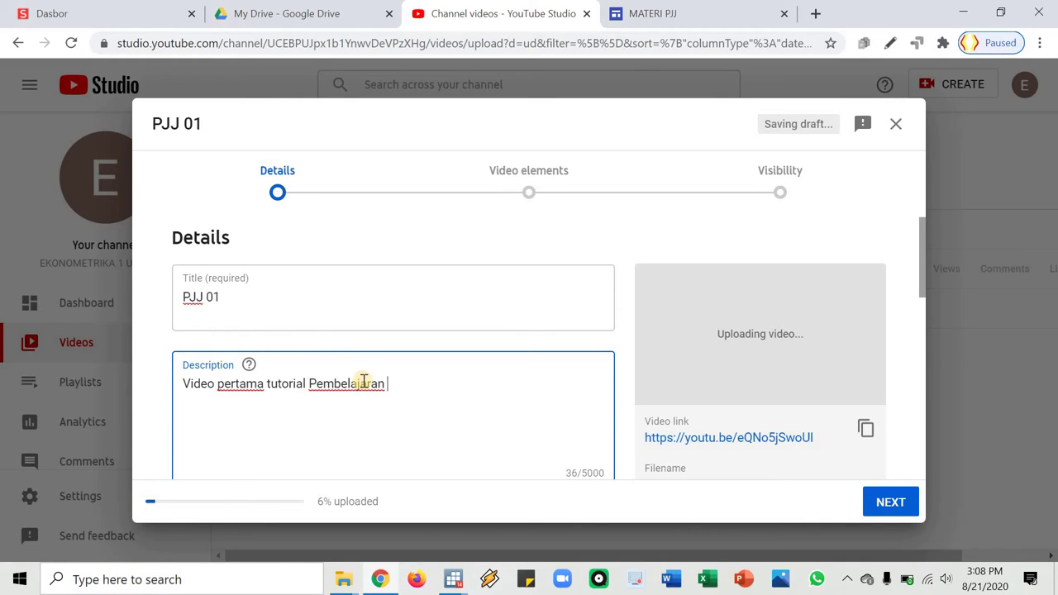
pyautogui.write('.')
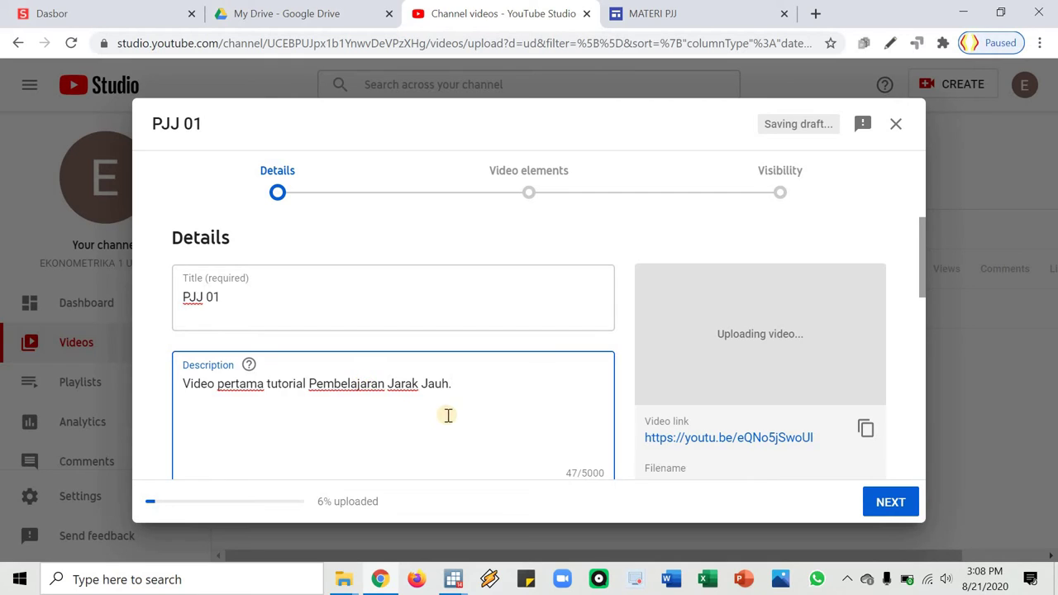
# Open the help article on video thumbnails and read how to add or change one.
pyautogui.scroll(-3, 432, 409)
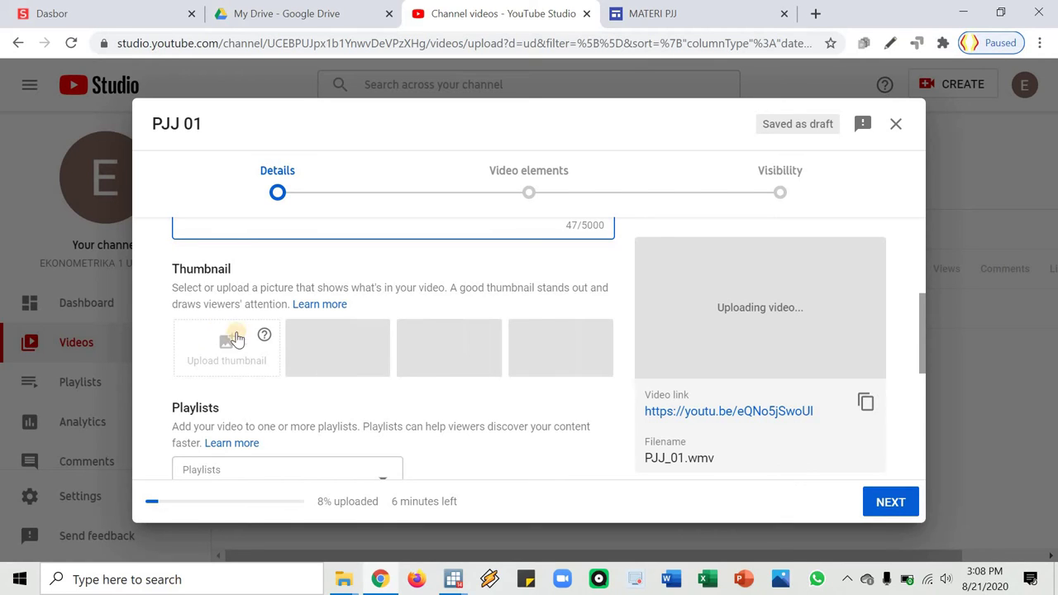
pyautogui.click(315, 304)
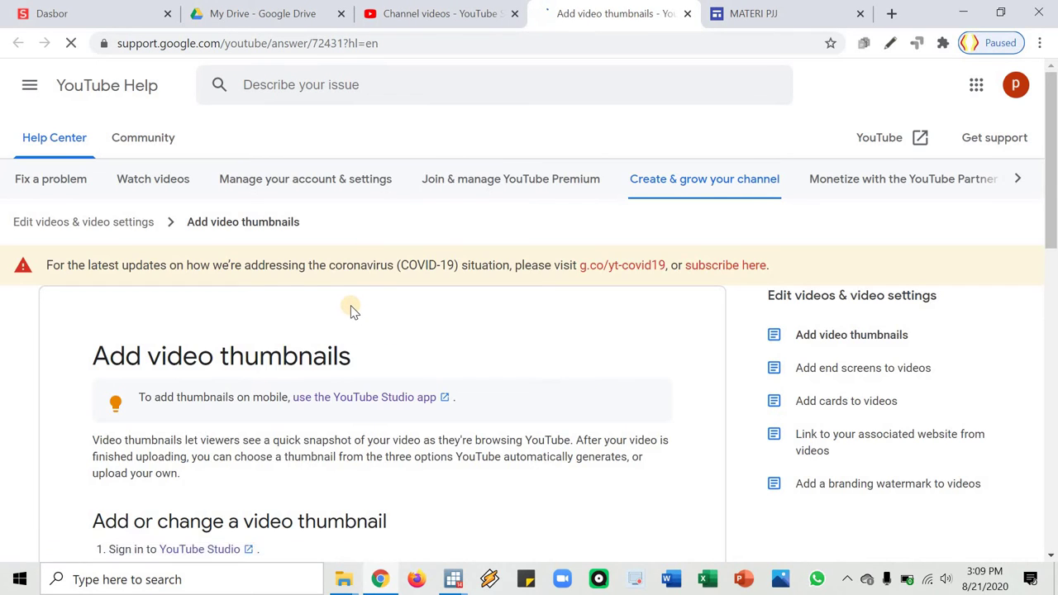
pyautogui.scroll(-3, 354, 302)
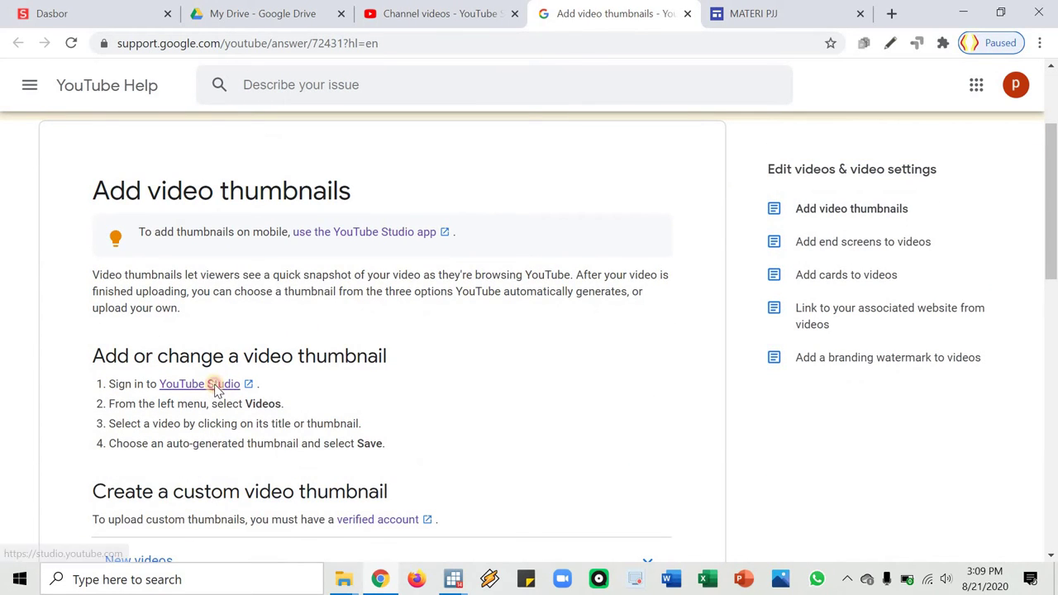
# Open YouTube Studio from the help article and look over the channel dashboard's overview cards.
pyautogui.click(216, 386)
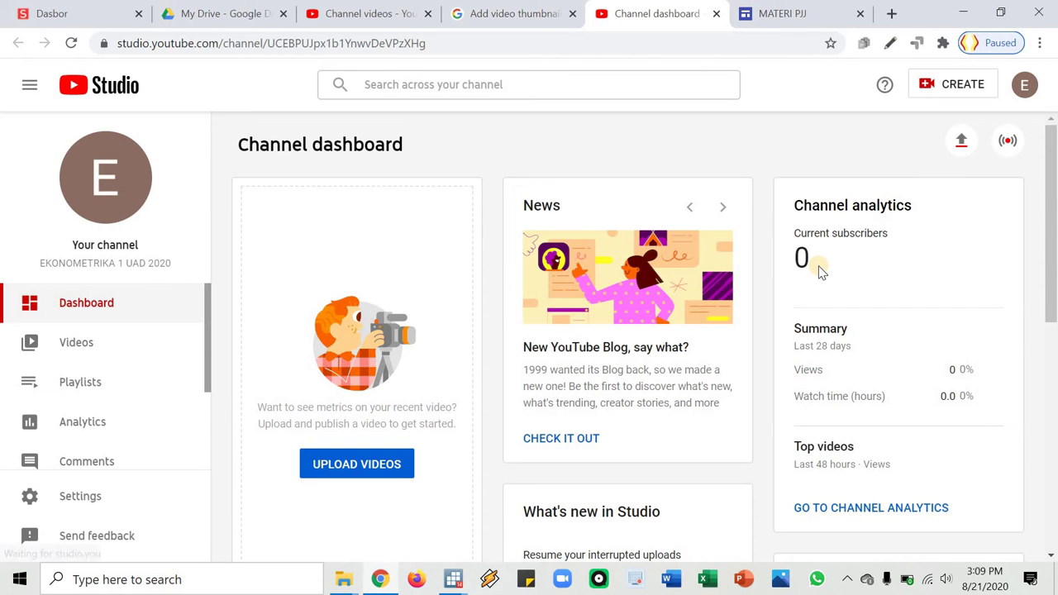
pyautogui.scroll(-2, 431, 308)
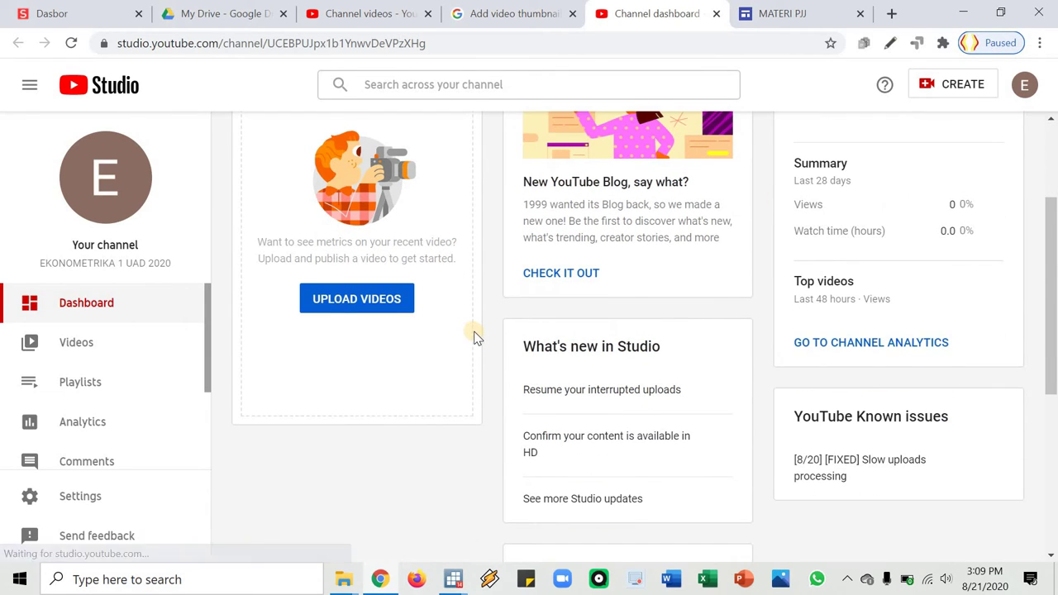
pyautogui.scroll(-1, 387, 355)
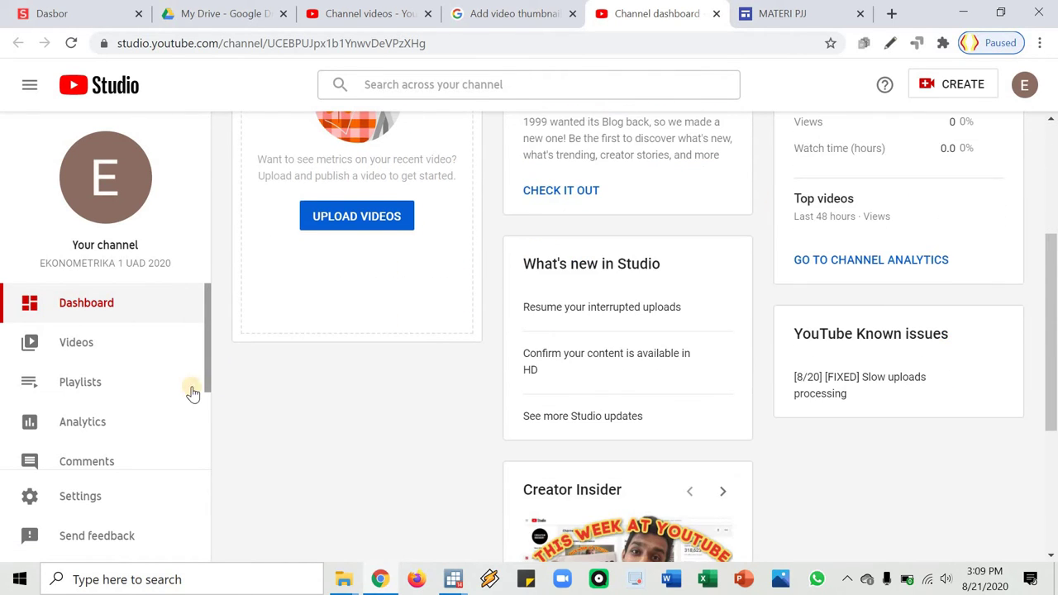
pyautogui.click(106, 350)
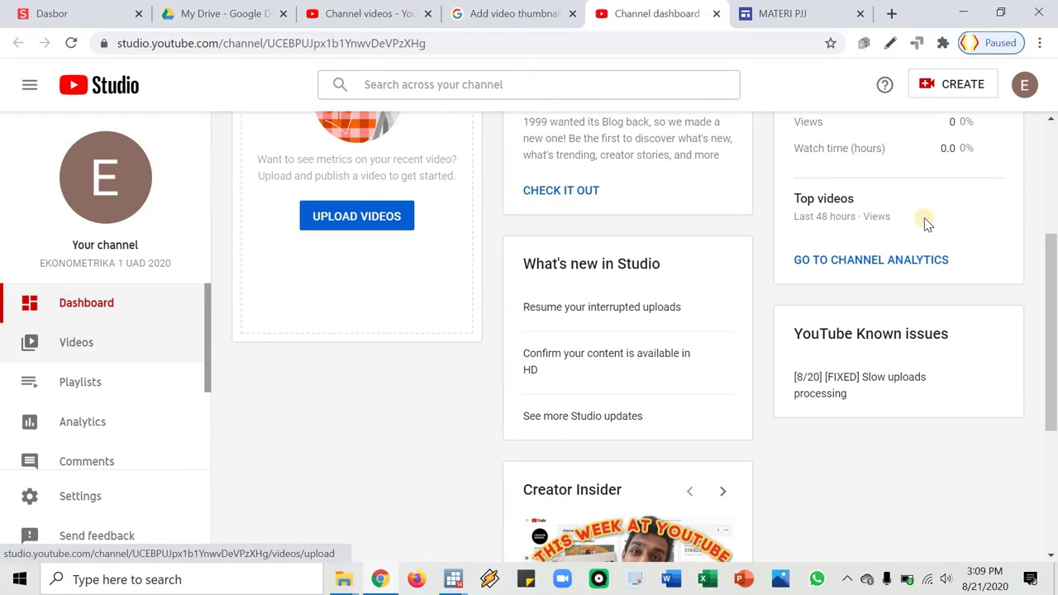
pyautogui.click(950, 84)
pyautogui.click(942, 119)
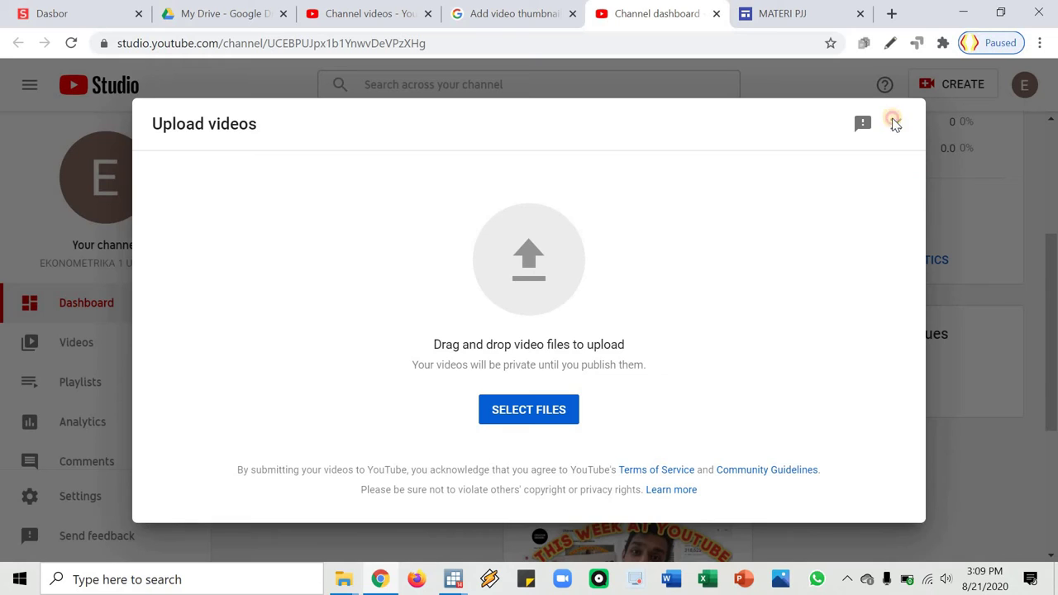
pyautogui.click(895, 123)
# Examine the rest of the channel dashboard, its navigation entries and the general settings, leaving the settings unchanged.
pyautogui.scroll(-1, 455, 247)
pyautogui.scroll(-1, 540, 207)
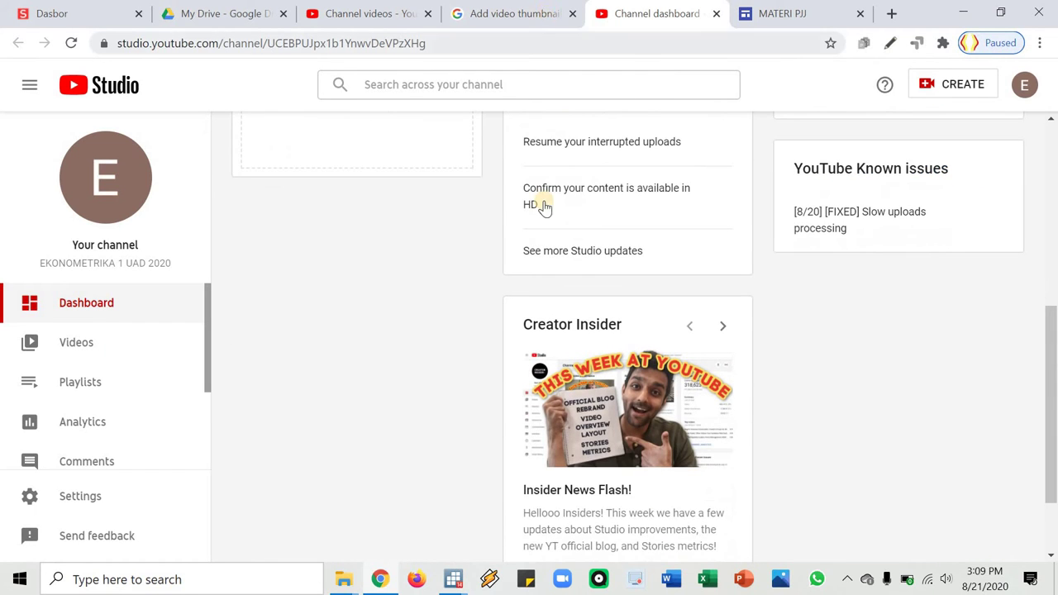
pyautogui.scroll(-1, 248, 347)
pyautogui.scroll(-2, 145, 422)
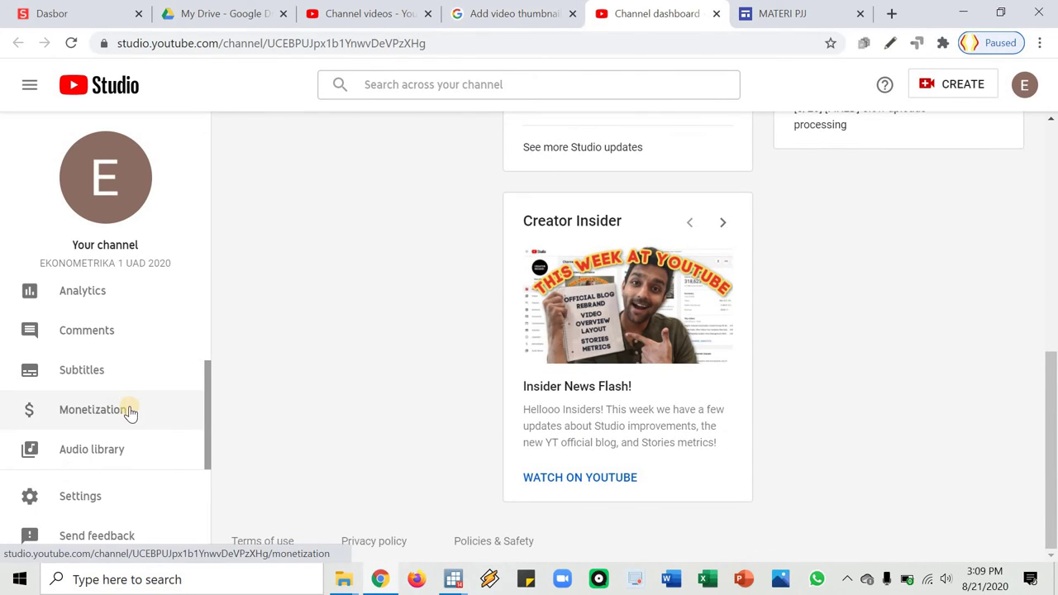
pyautogui.scroll(2, 108, 496)
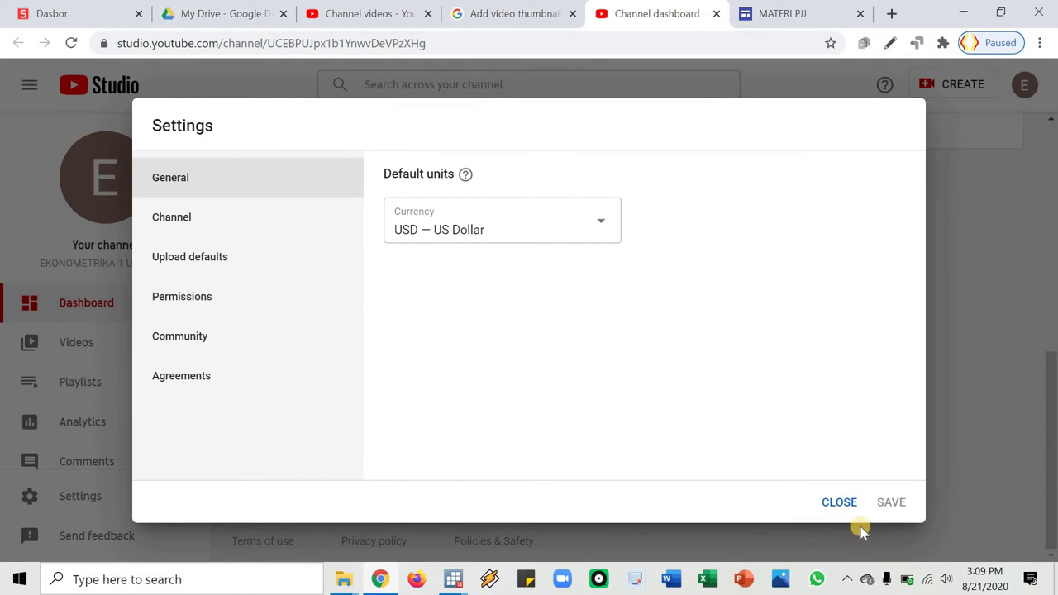
pyautogui.click(839, 502)
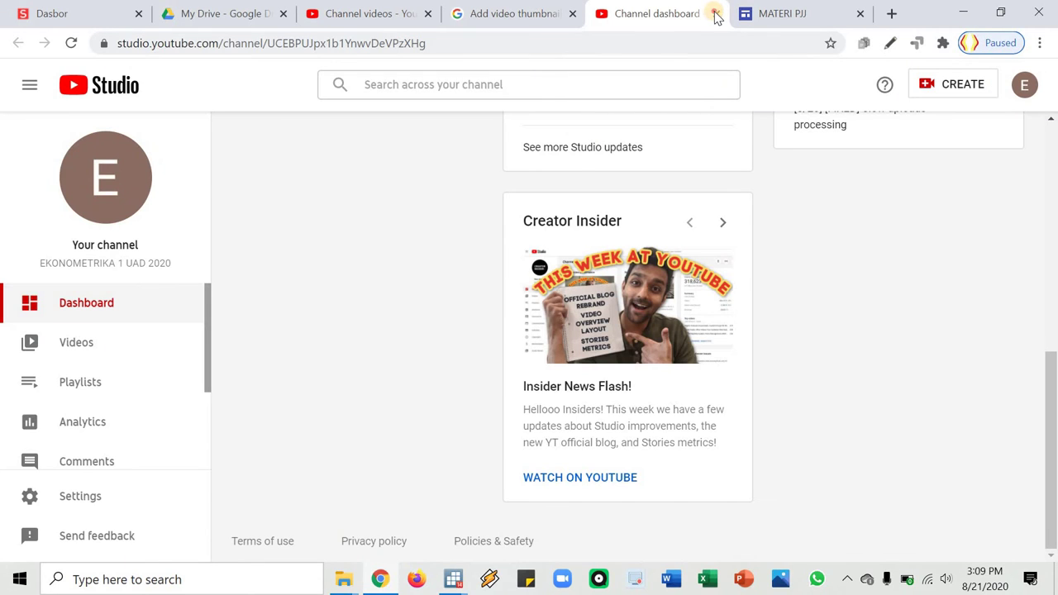
# Close the channel dashboard, open account verification from the thumbnail help article and choose to receive the verification code by text message.
pyautogui.click(715, 14)
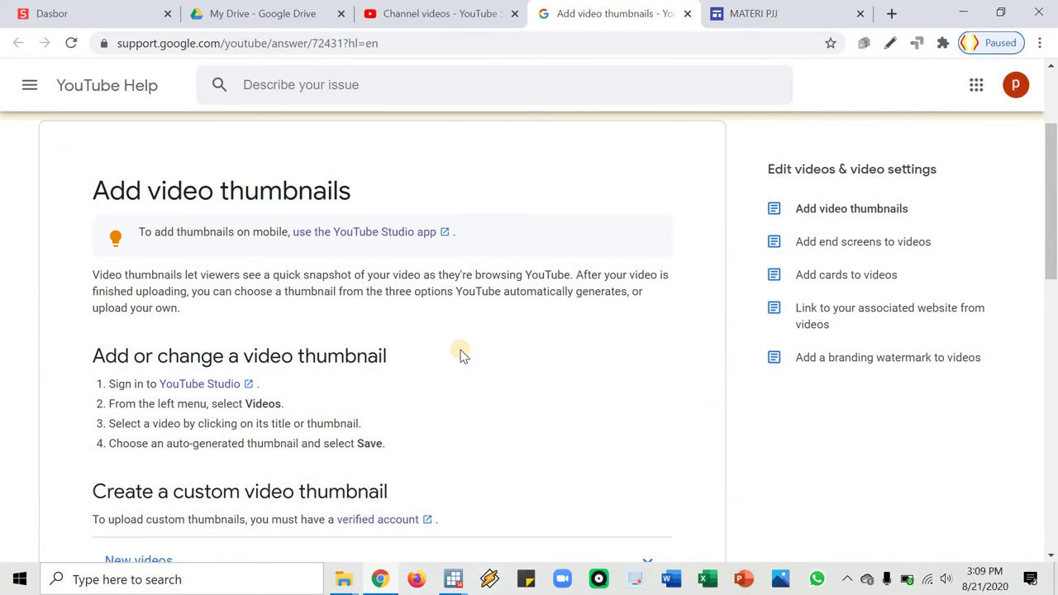
pyautogui.scroll(-2, 389, 363)
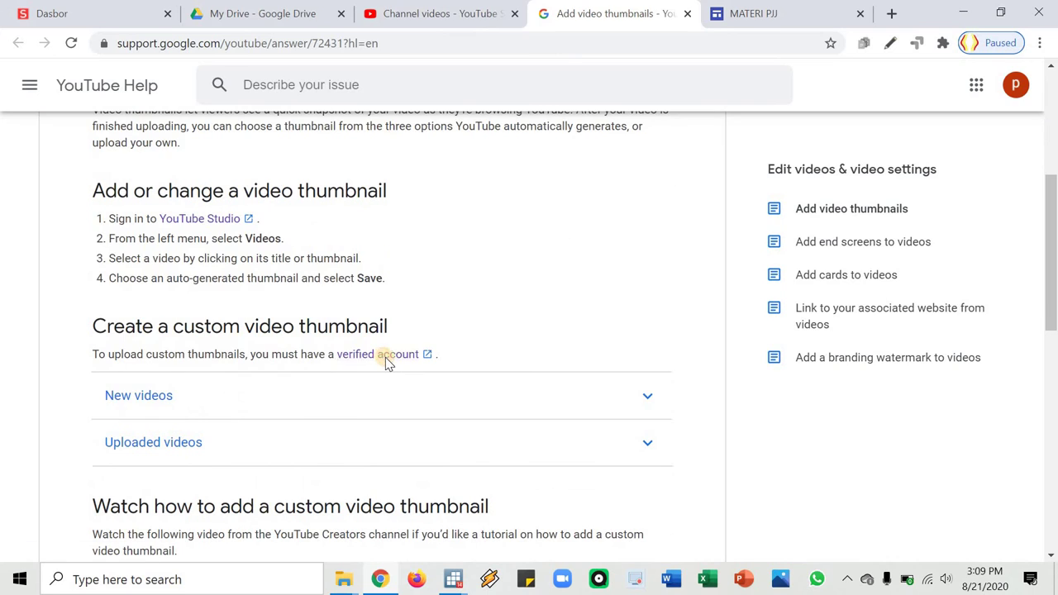
pyautogui.click(389, 362)
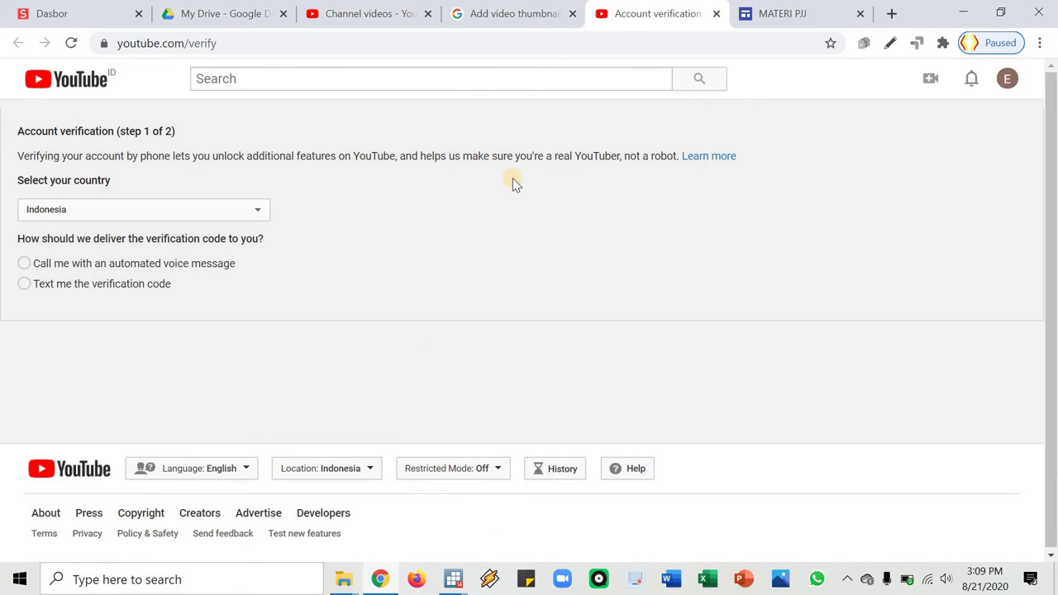
pyautogui.click(520, 15)
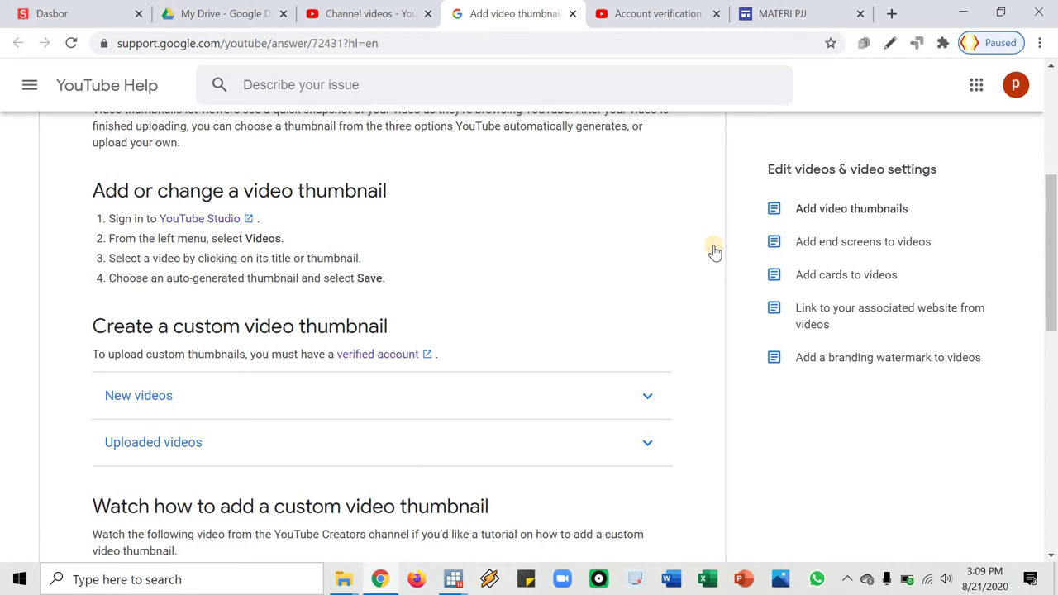
pyautogui.click(621, 15)
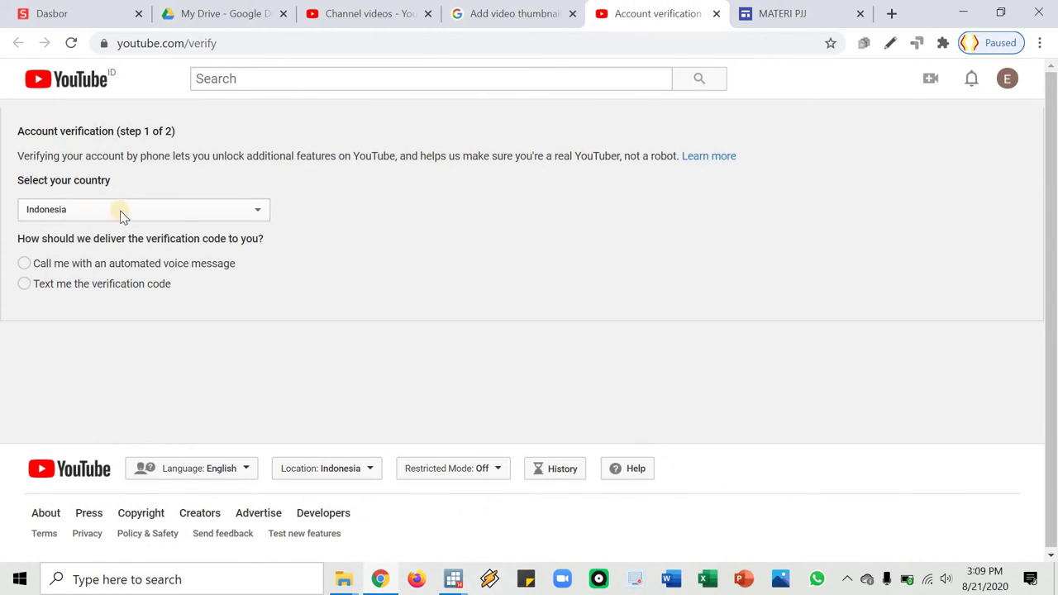
pyautogui.click(26, 284)
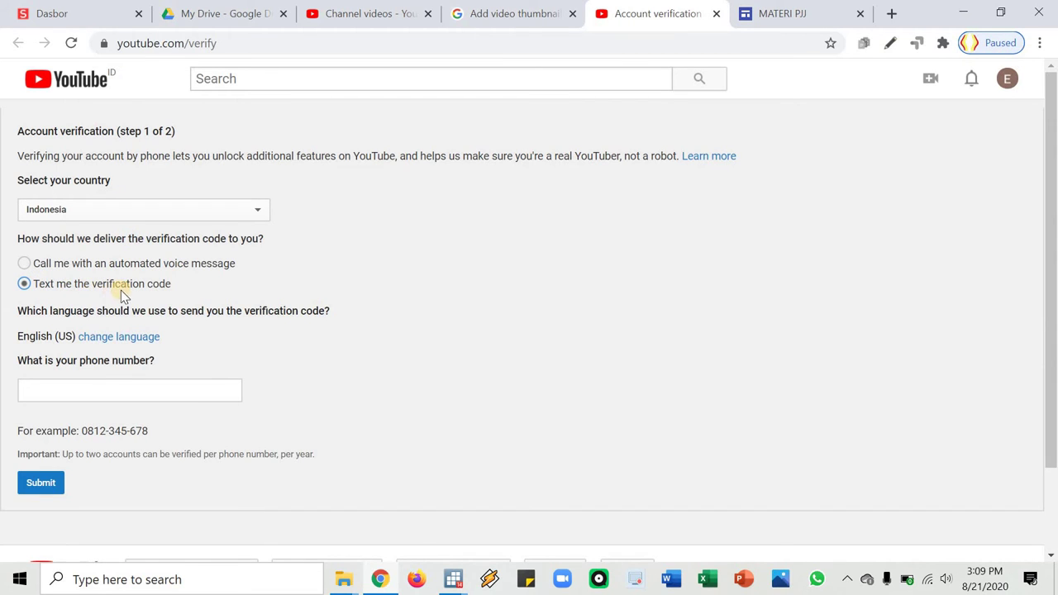
pyautogui.click(98, 401)
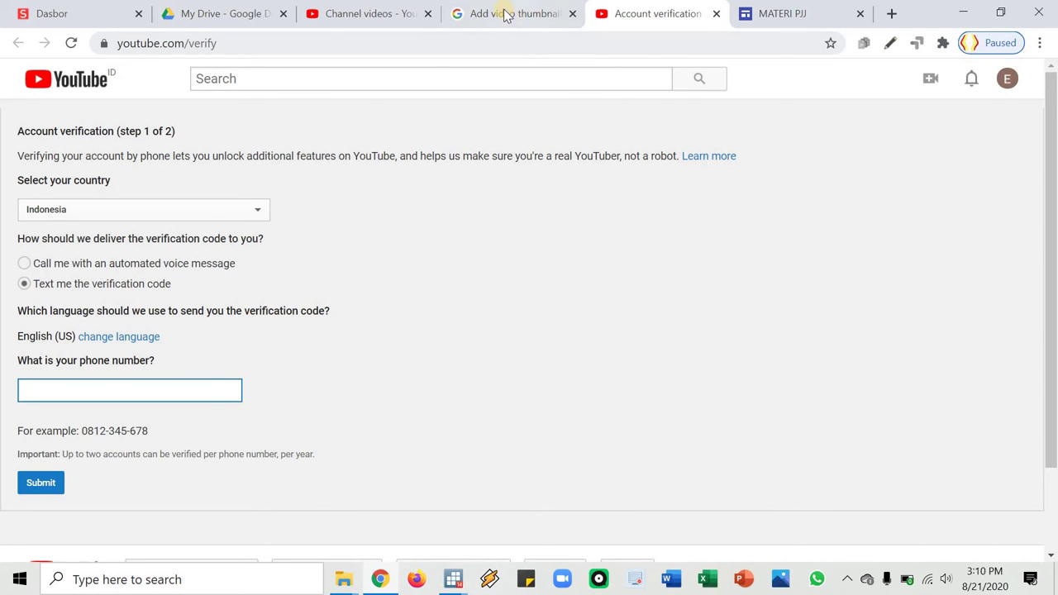
# Close the thumbnail help article and return to the PJJ 01 upload details in YouTube Studio.
pyautogui.click(565, 20)
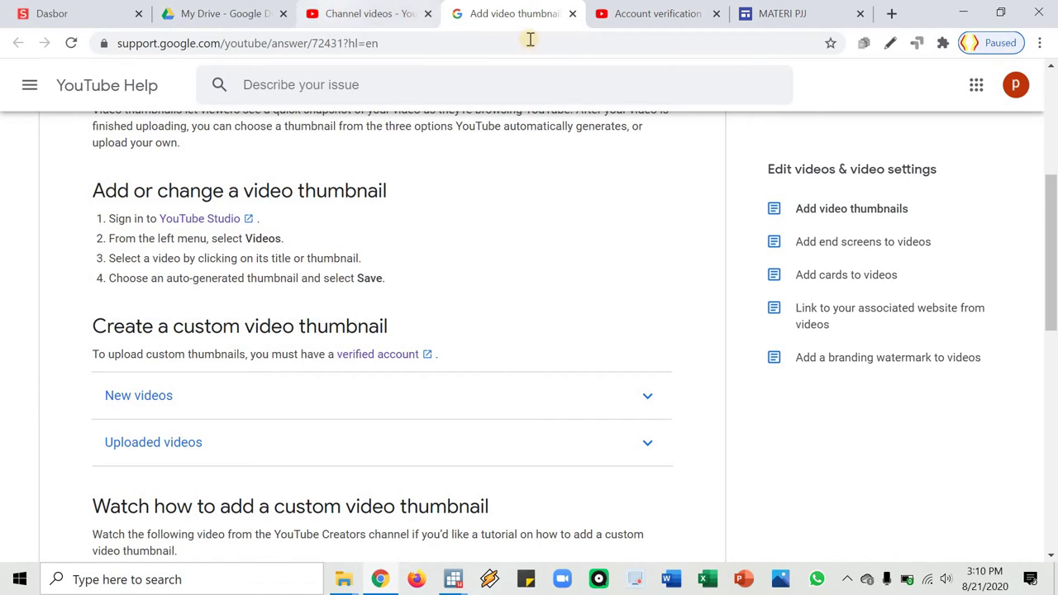
pyautogui.click(572, 14)
pyautogui.click(364, 8)
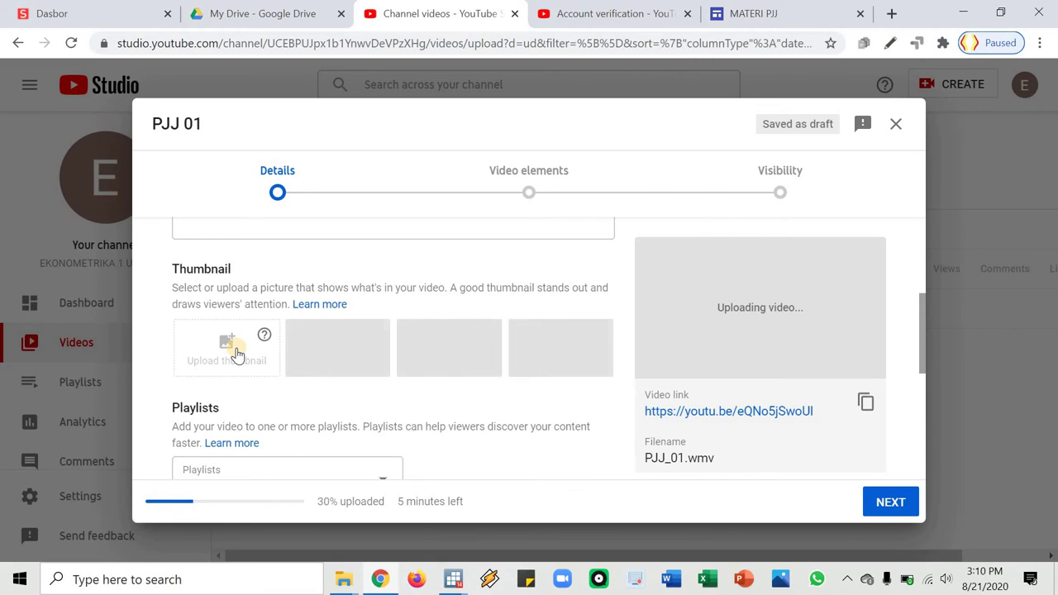
# Look over the remaining video details and set the audience to "No, it's not made for kids".
pyautogui.scroll(-1, 208, 469)
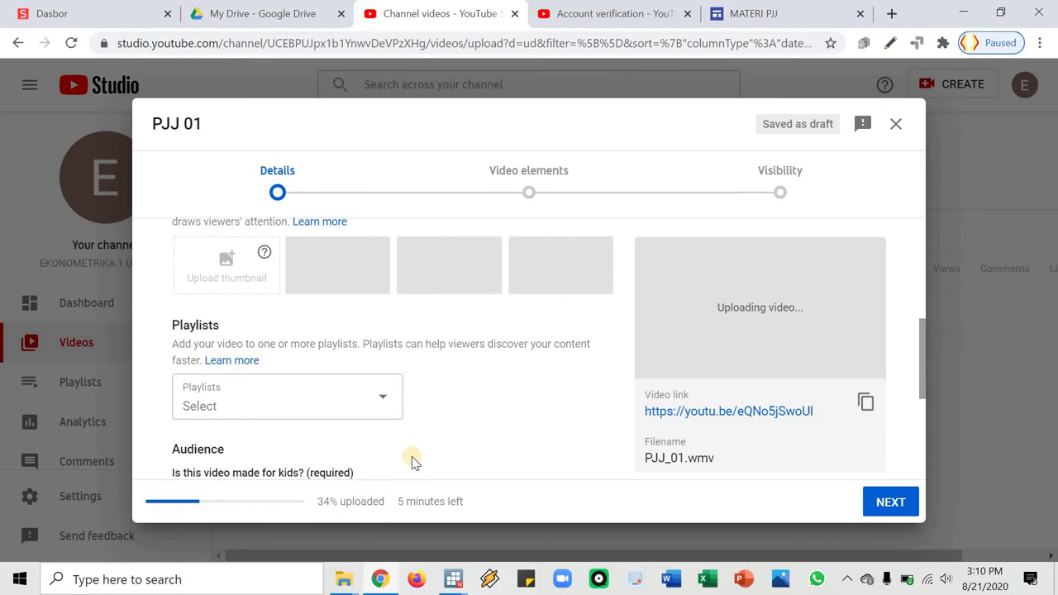
pyautogui.scroll(-1, 403, 413)
pyautogui.scroll(-3, 405, 411)
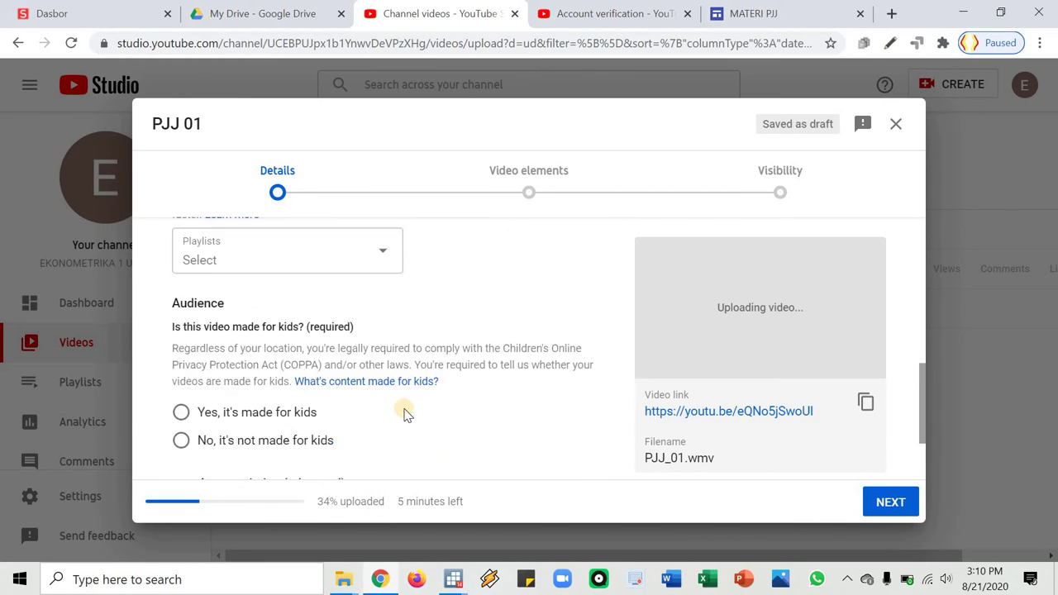
pyautogui.click(300, 416)
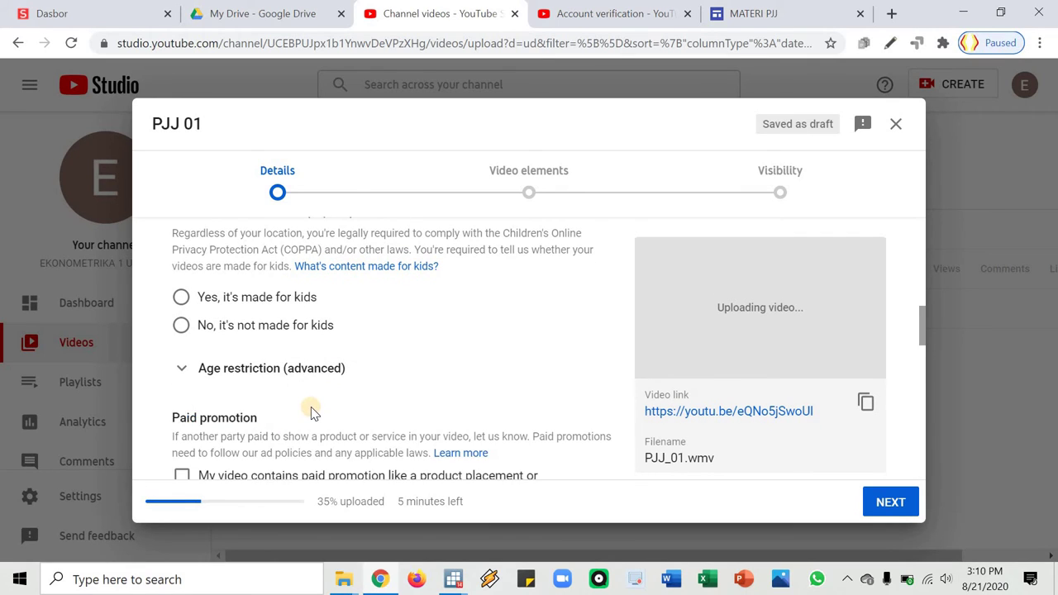
pyautogui.scroll(-5, 306, 405)
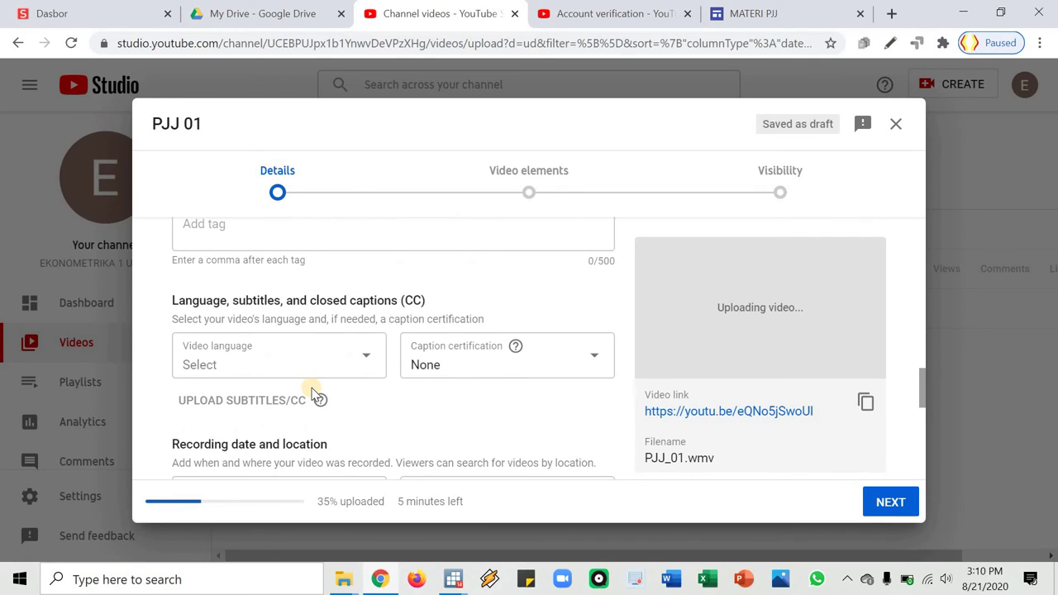
pyautogui.scroll(-6, 313, 396)
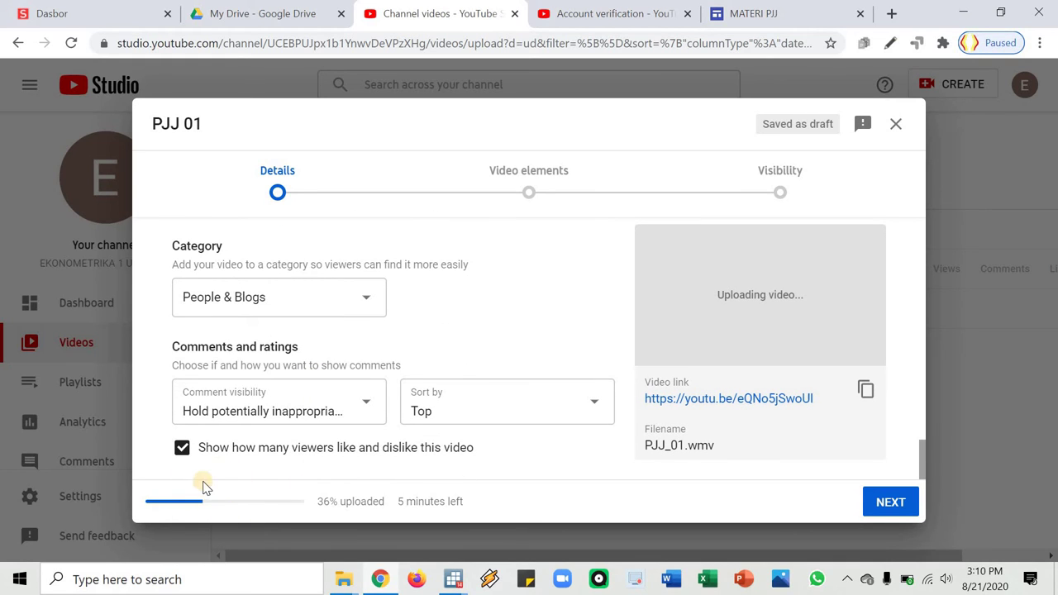
pyautogui.click(886, 505)
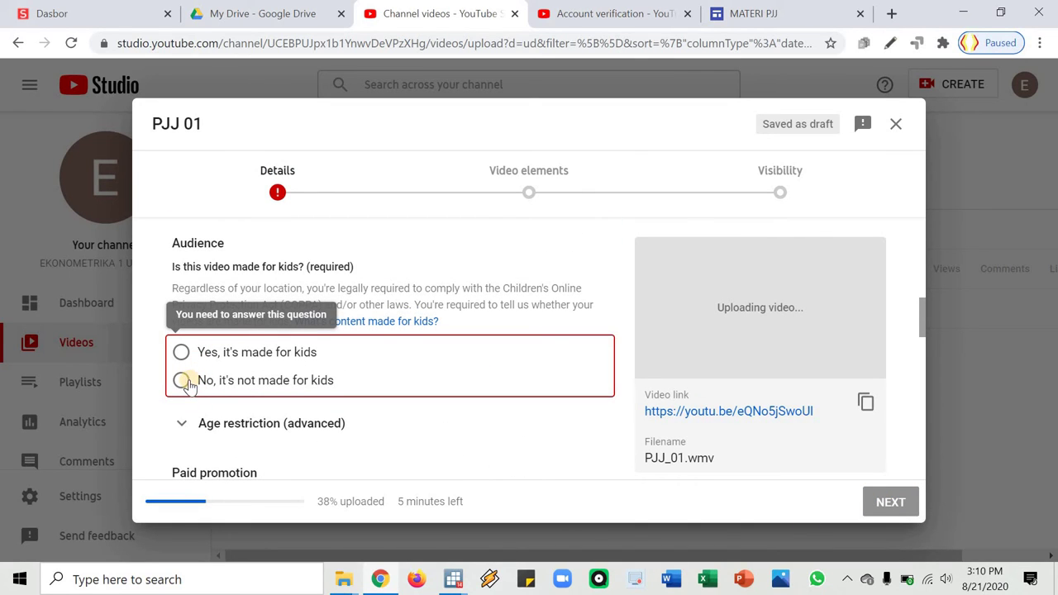
pyautogui.click(183, 382)
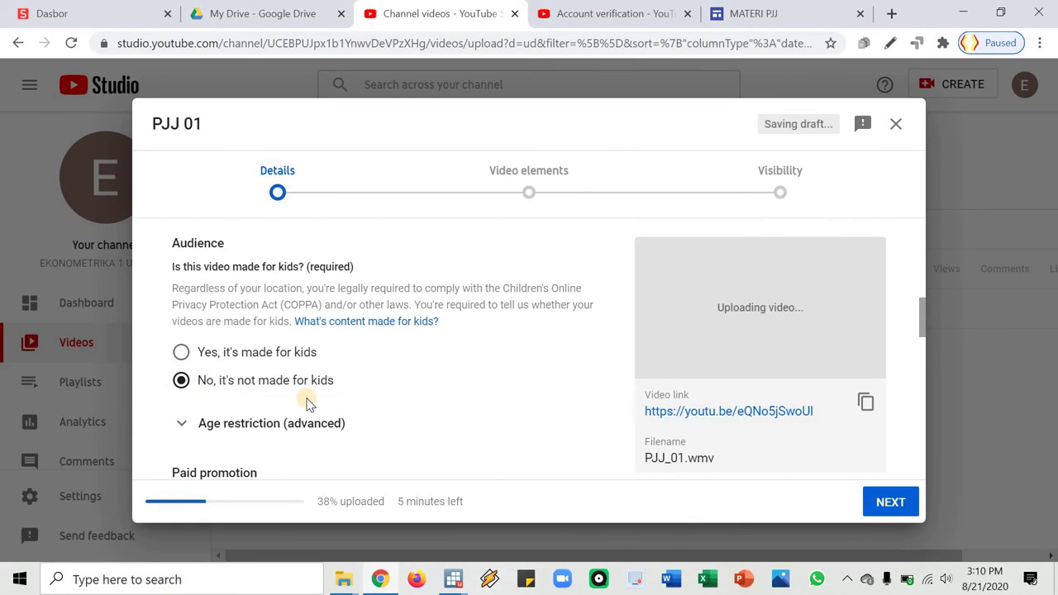
# Set the video's recording date to Aug 21, 2020, leaving the video location empty.
pyautogui.scroll(-8, 308, 403)
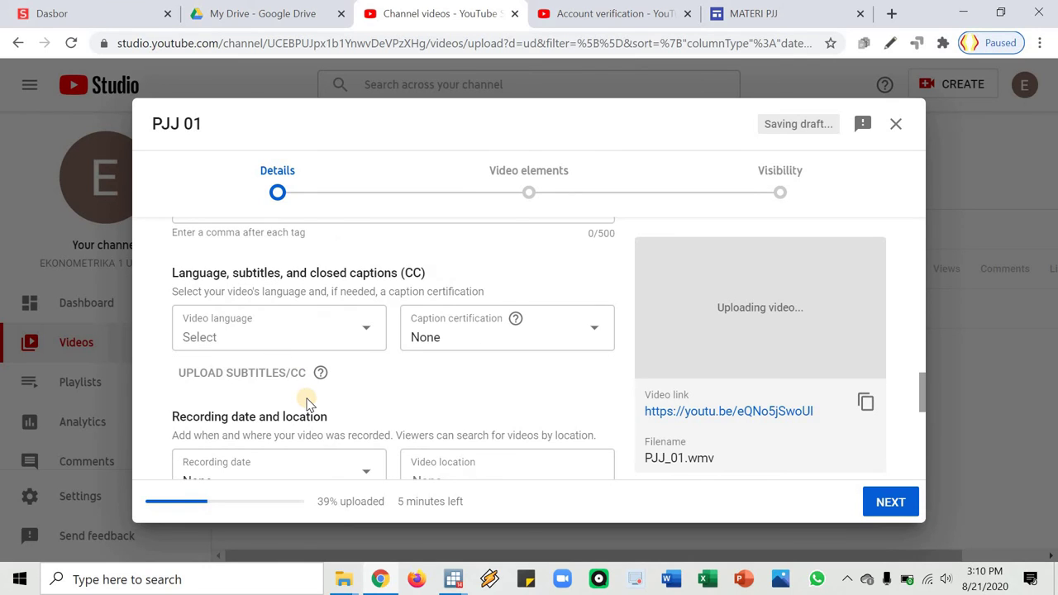
pyautogui.scroll(-1, 286, 436)
pyautogui.click(295, 397)
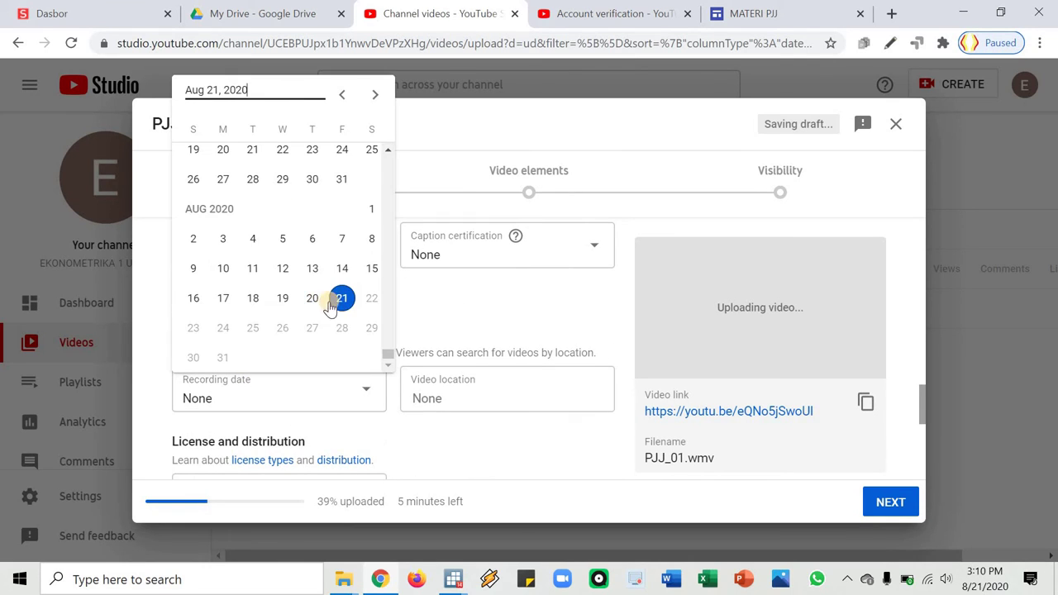
pyautogui.click(342, 300)
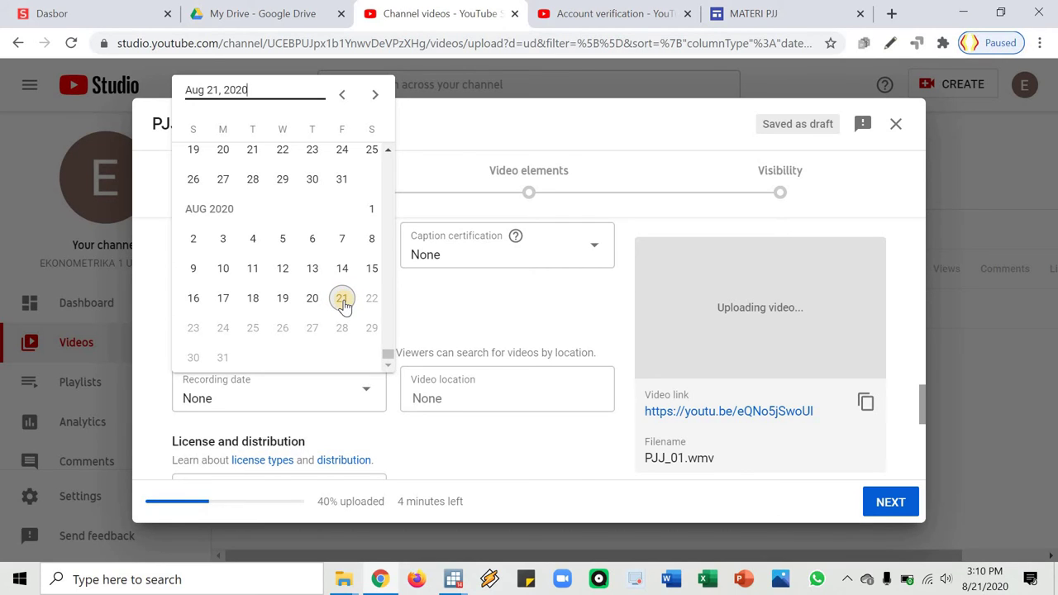
pyautogui.click(342, 300)
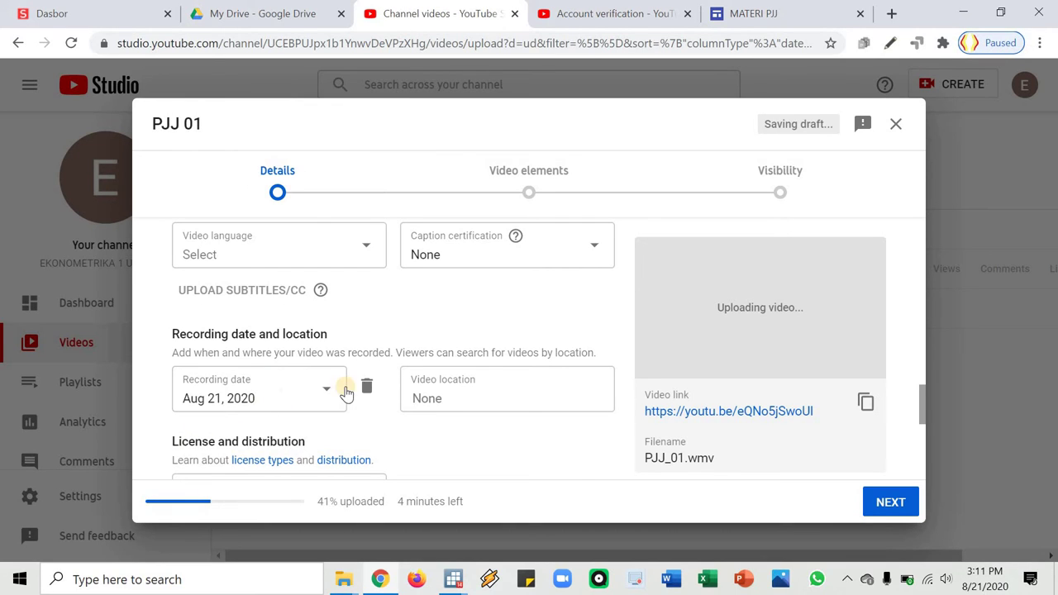
pyautogui.click(460, 388)
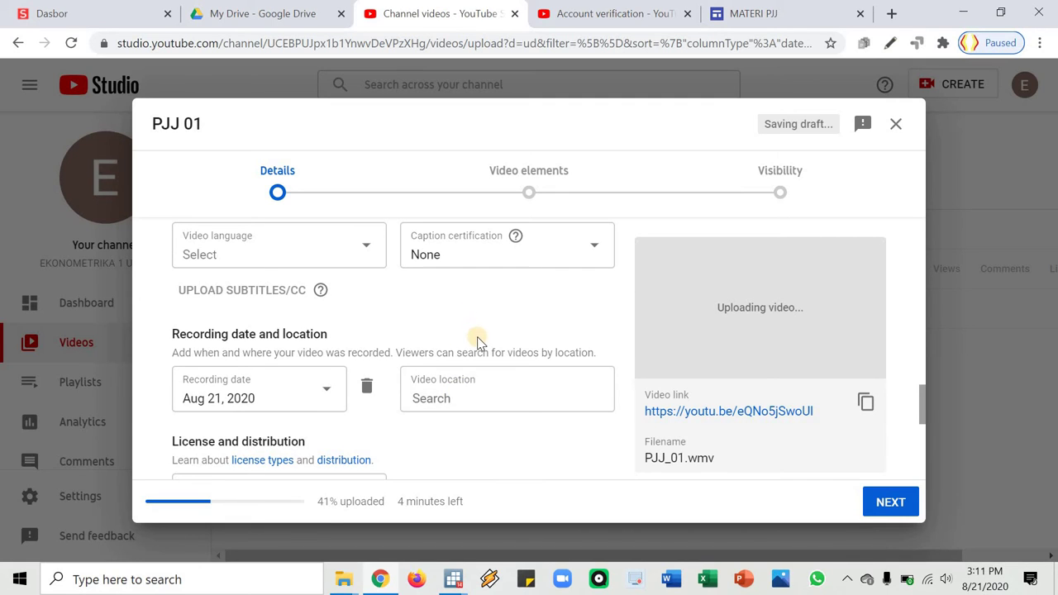
# Review the license and distribution settings, and proceed past the video elements to the visibility stage.
pyautogui.scroll(-2, 385, 314)
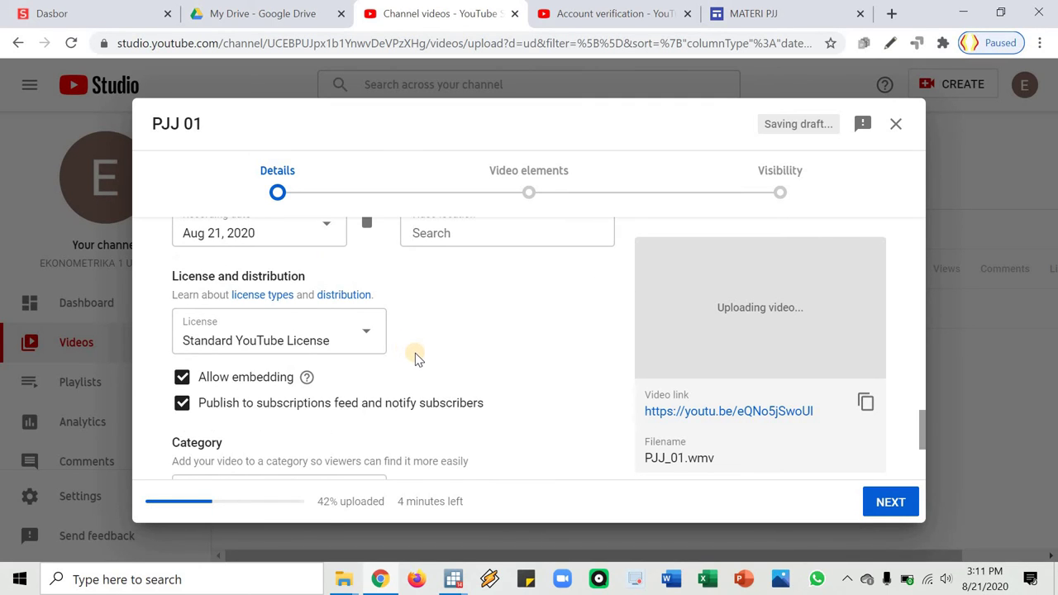
pyautogui.scroll(-1, 415, 355)
pyautogui.scroll(3, 417, 358)
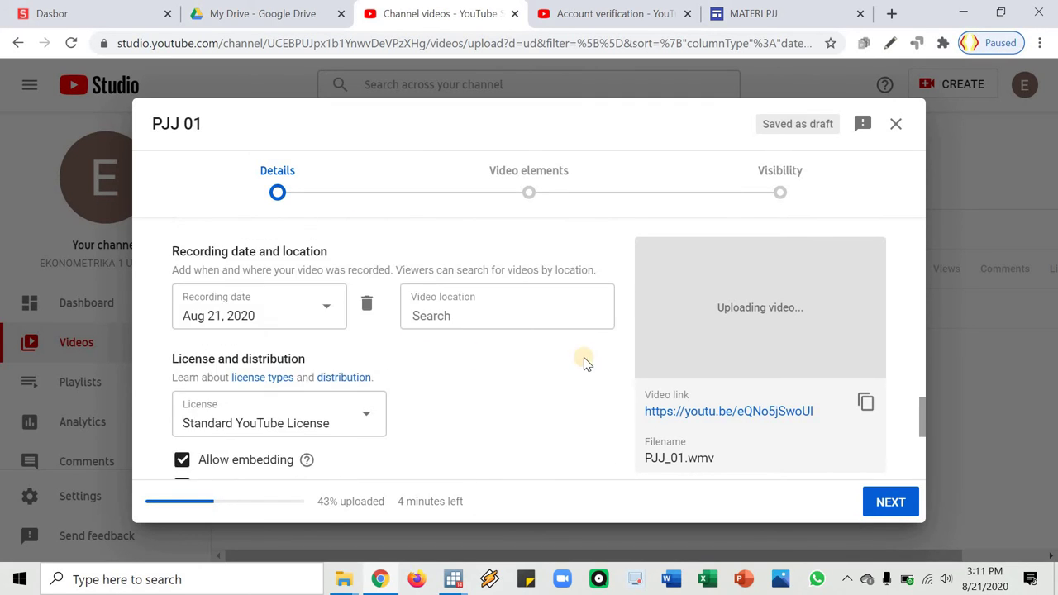
pyautogui.scroll(-3, 546, 388)
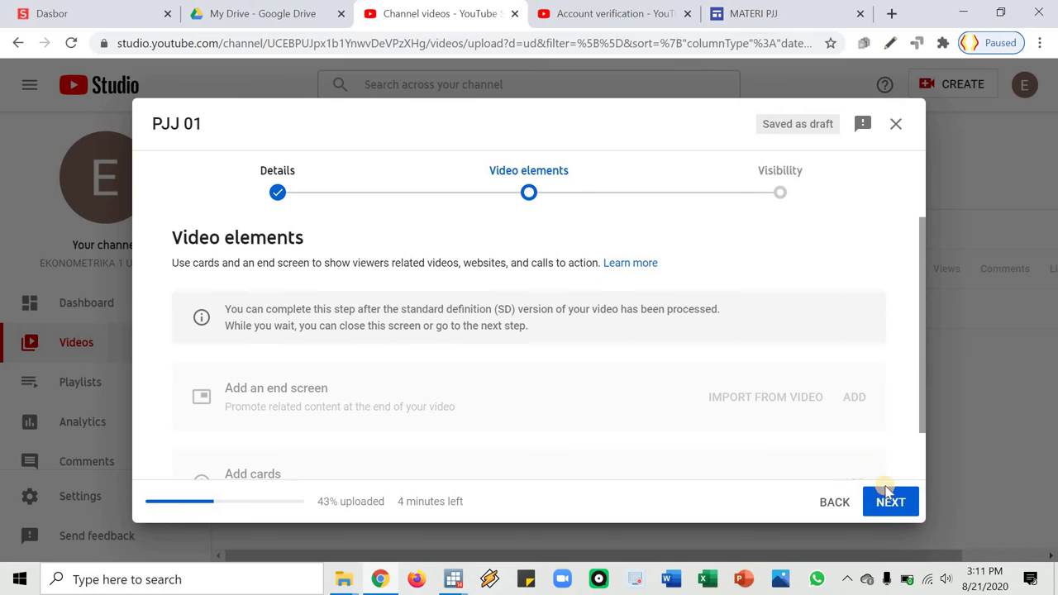
pyautogui.click(889, 499)
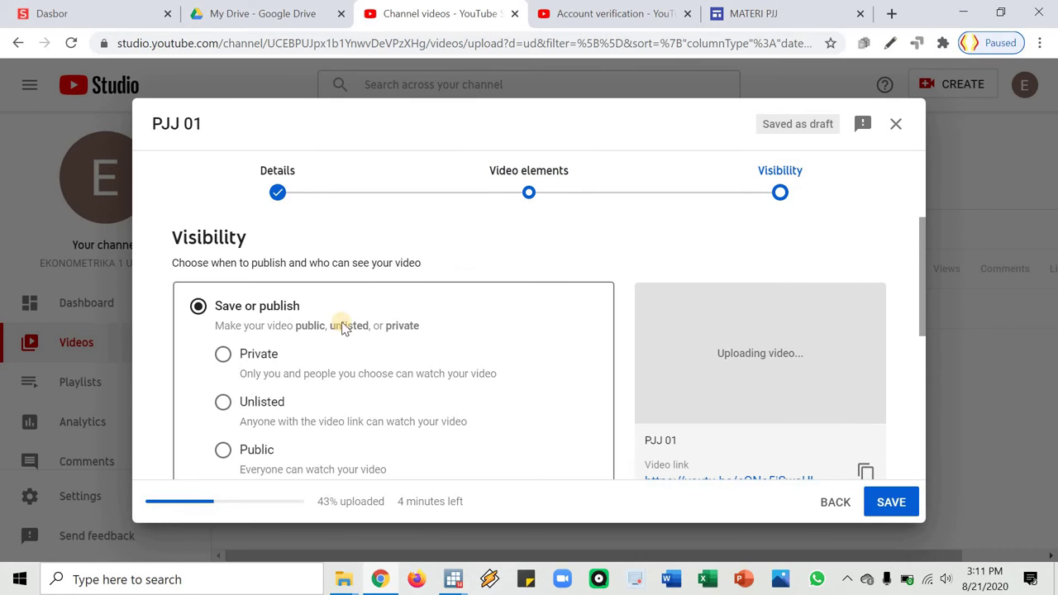
# Set the video's visibility to Public under Save or publish.
pyautogui.scroll(-1, 339, 327)
pyautogui.scroll(1, 331, 310)
pyautogui.click(248, 449)
# Try the Schedule option for the video's release and switch back to Save or publish.
pyautogui.scroll(-1, 231, 396)
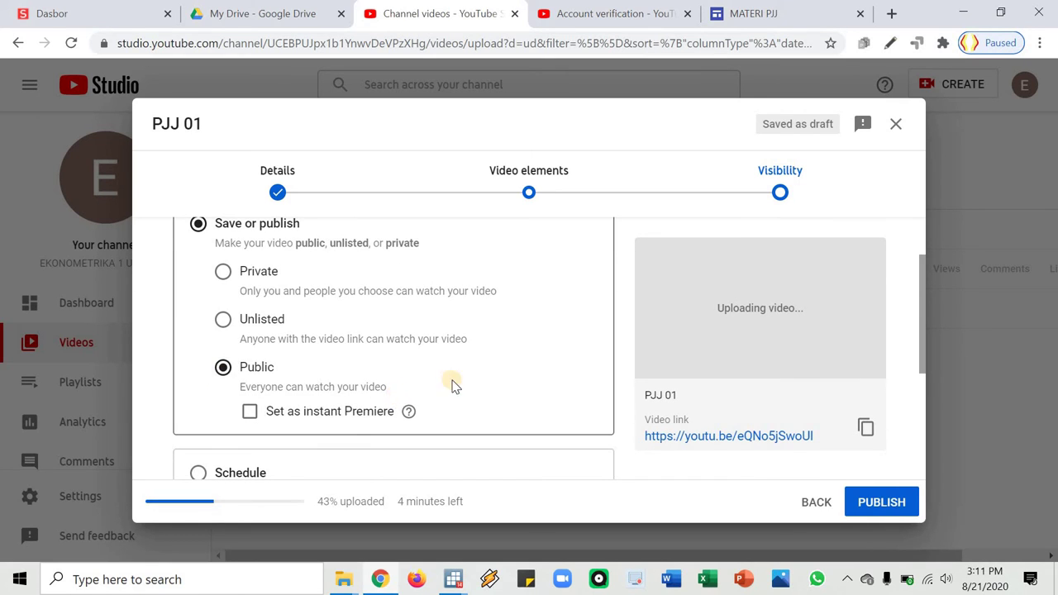
pyautogui.scroll(-1, 486, 382)
pyautogui.scroll(-2, 257, 338)
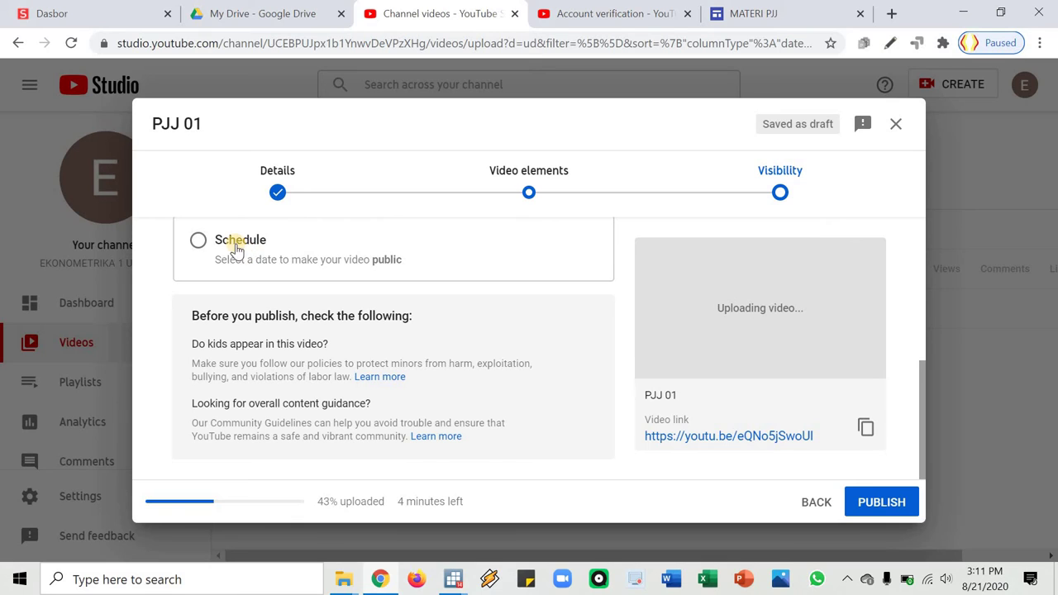
pyautogui.click(219, 258)
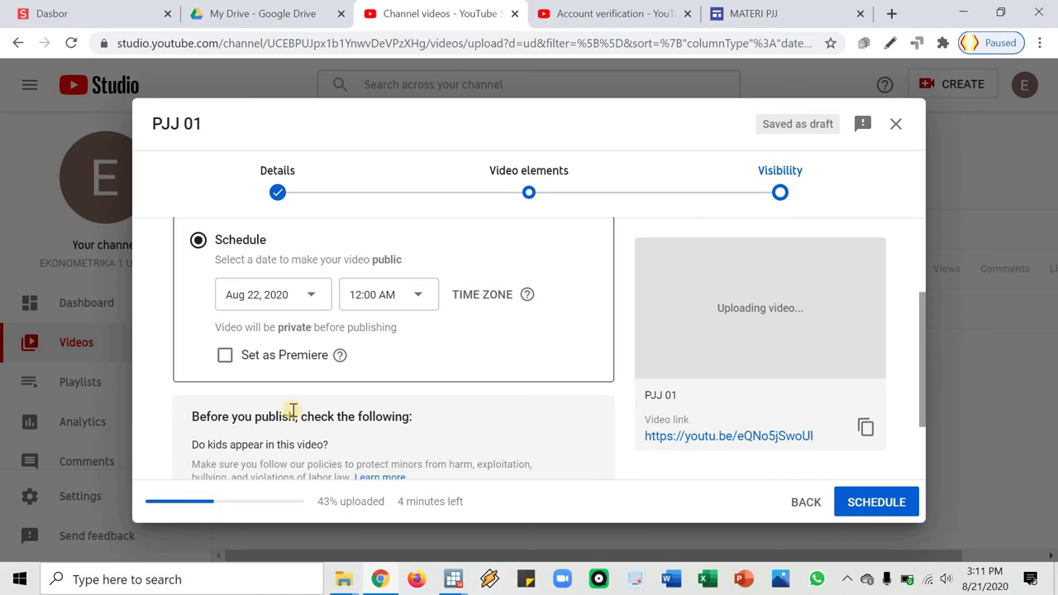
pyautogui.scroll(1, 256, 343)
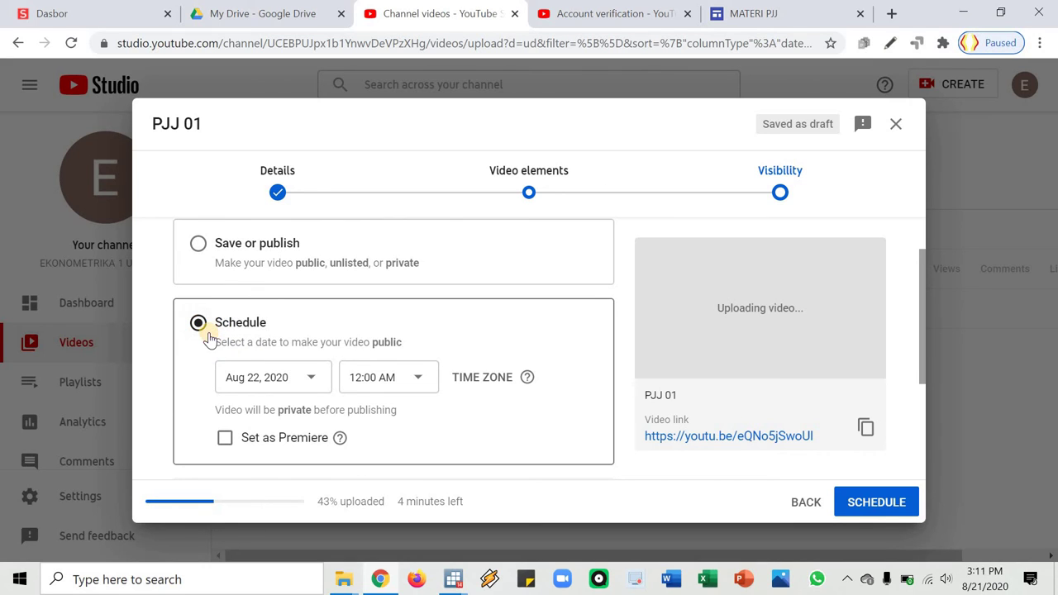
pyautogui.scroll(1, 207, 339)
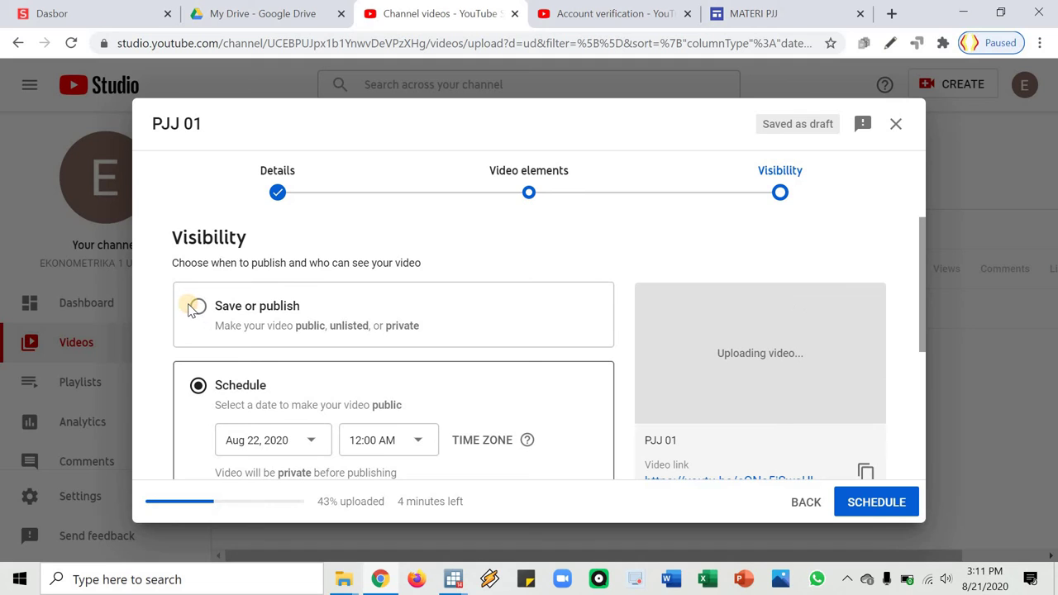
pyautogui.click(199, 314)
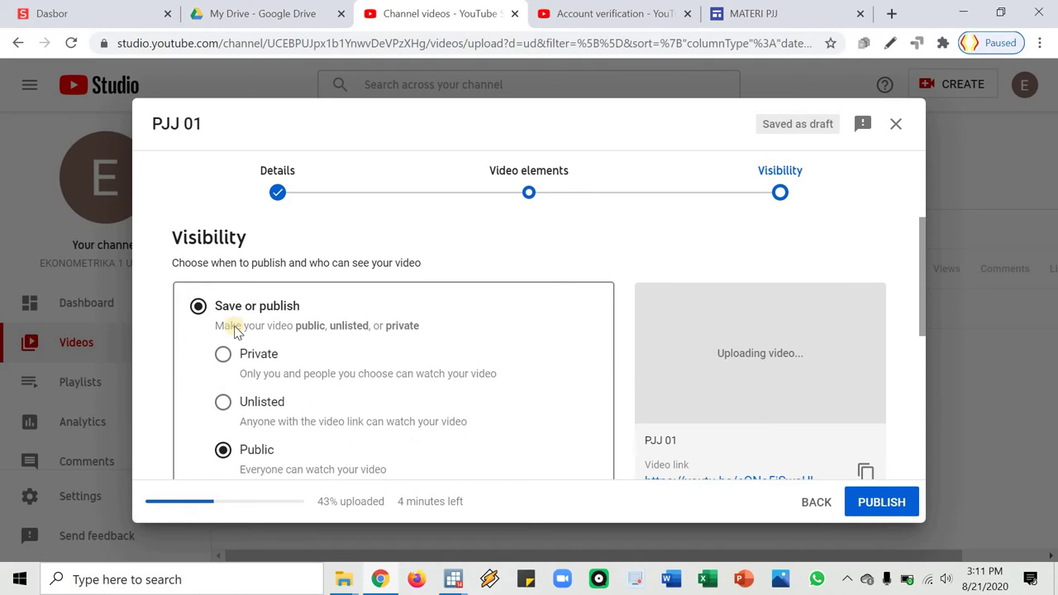
# Look over the pre-publishing checks and publish the PJJ 01 video.
pyautogui.scroll(-2, 248, 347)
pyautogui.scroll(-2, 280, 394)
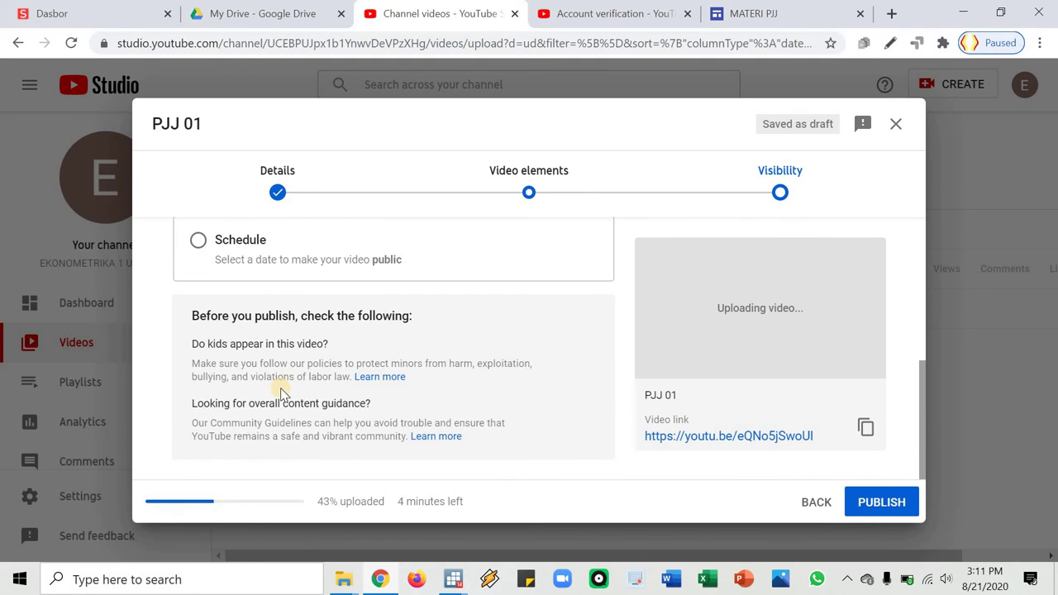
pyautogui.click(876, 503)
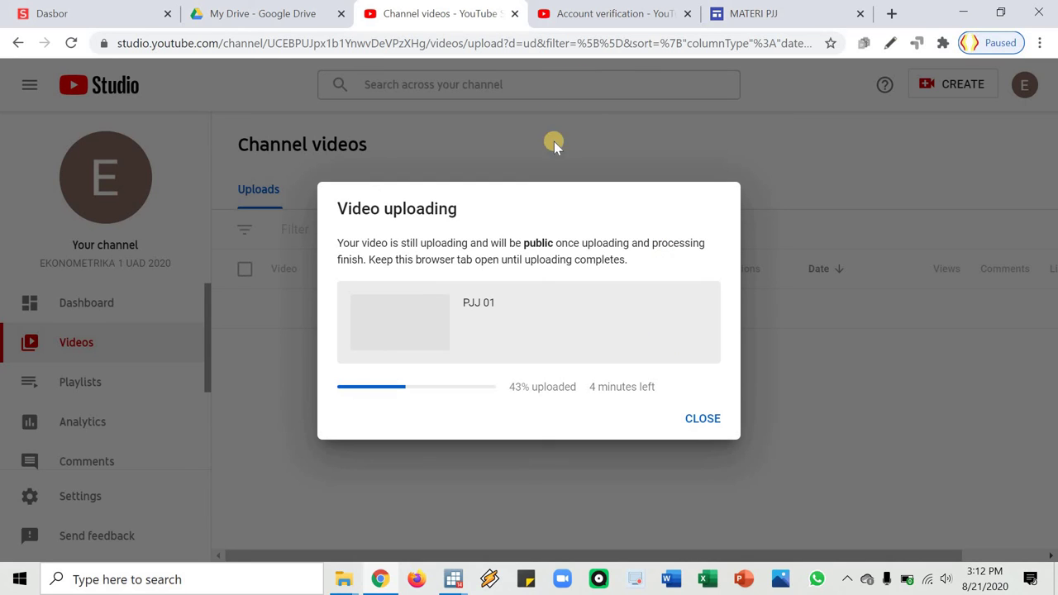
# Switch to the MATERI PJJ site in Google Sites and cancel its web publishing dialog.
pyautogui.click(753, 12)
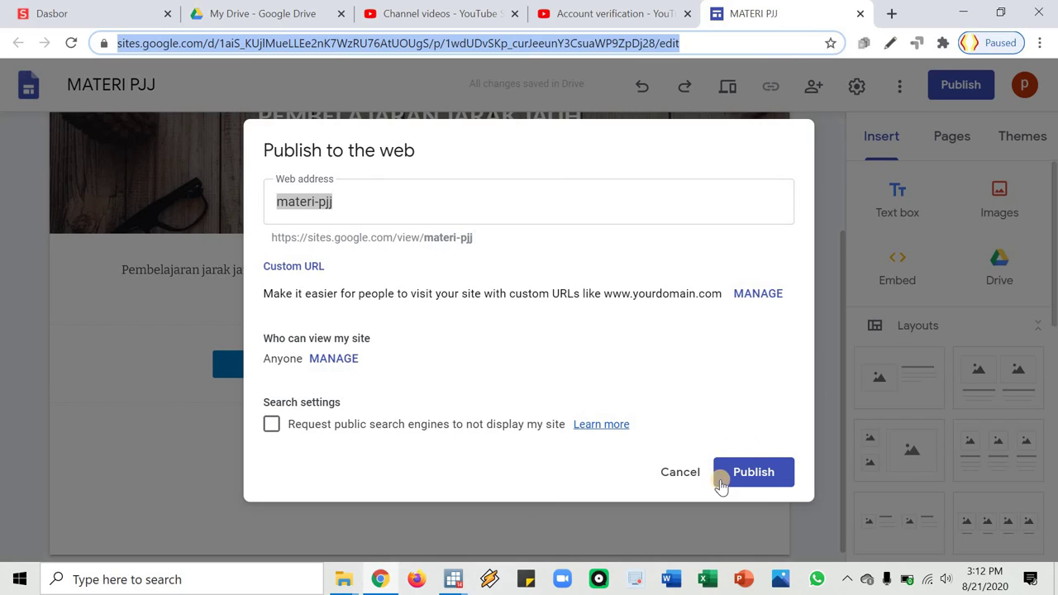
pyautogui.click(684, 472)
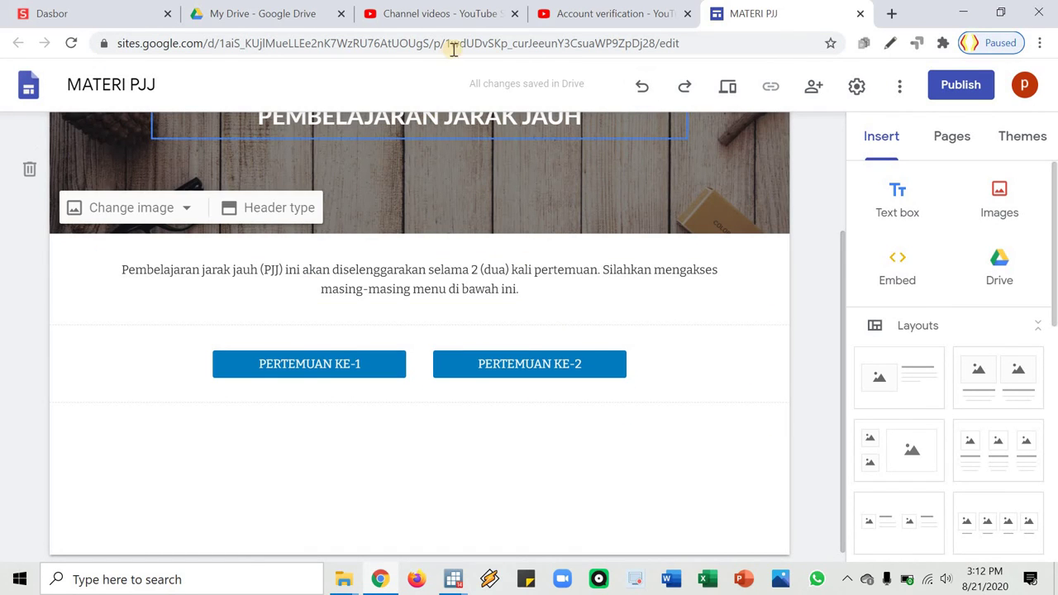
# Close the YouTube account verification page and return to the channel videos in YouTube Studio.
pyautogui.click(559, 25)
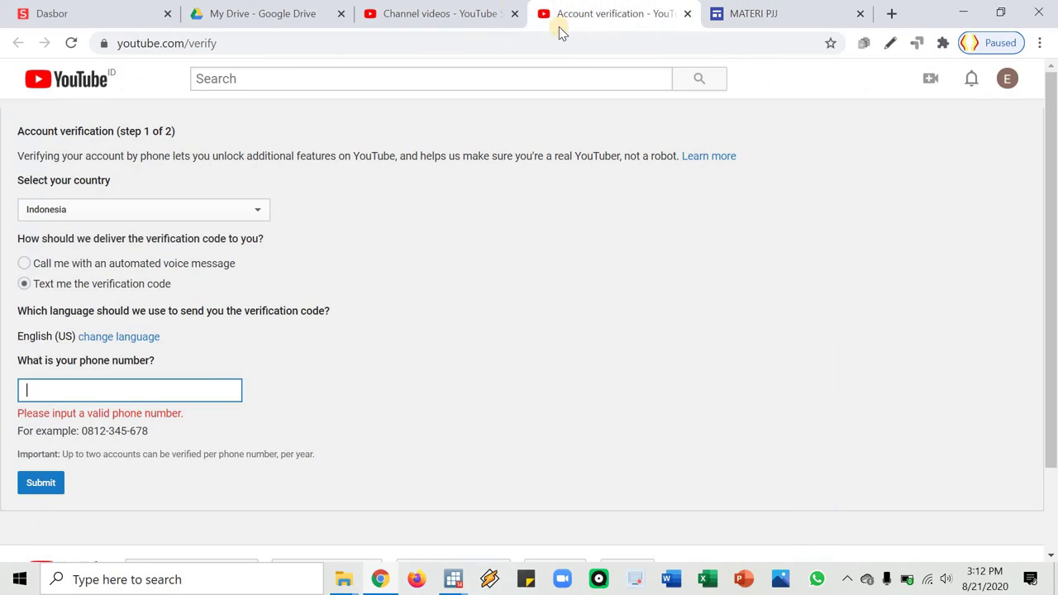
pyautogui.click(467, 13)
pyautogui.click(661, 14)
pyautogui.hotkey('ctrl', 'w')
pyautogui.click(464, 12)
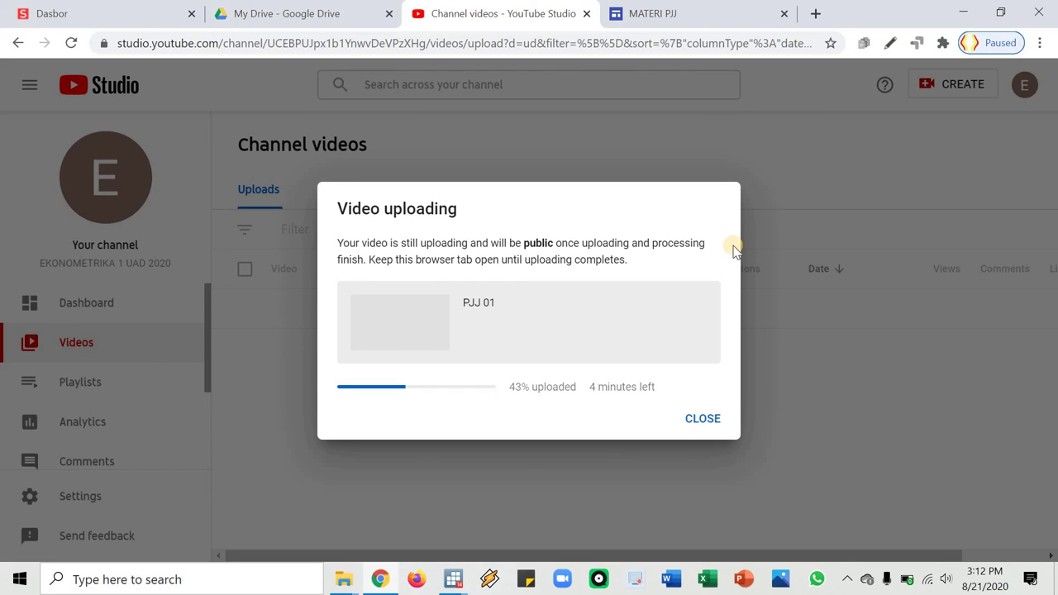
# Dismiss the video uploading notice and copy the shareable link of the PJJ 01 video.
pyautogui.click(702, 419)
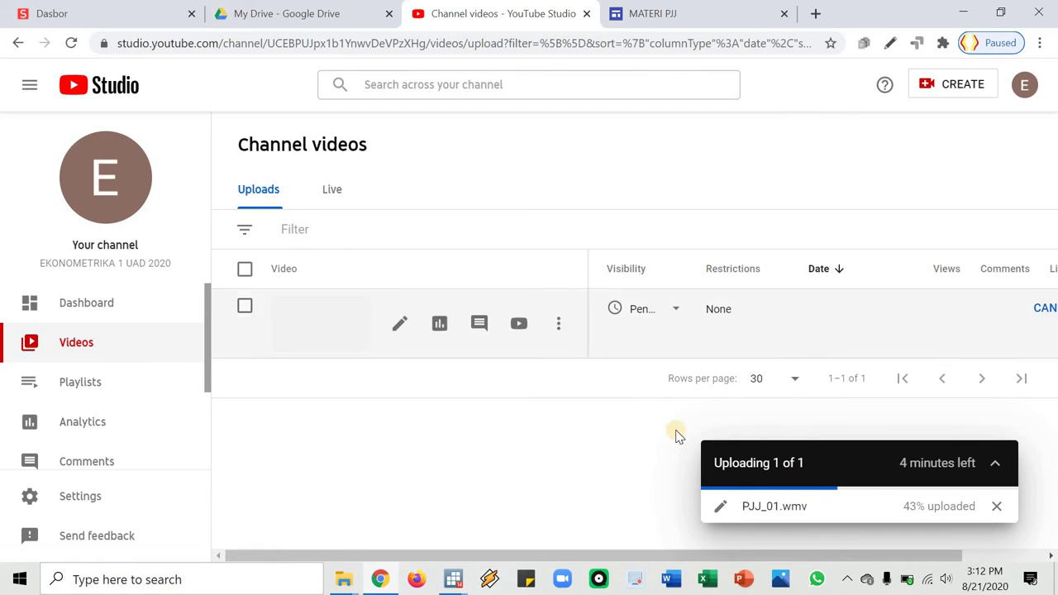
pyautogui.click(557, 327)
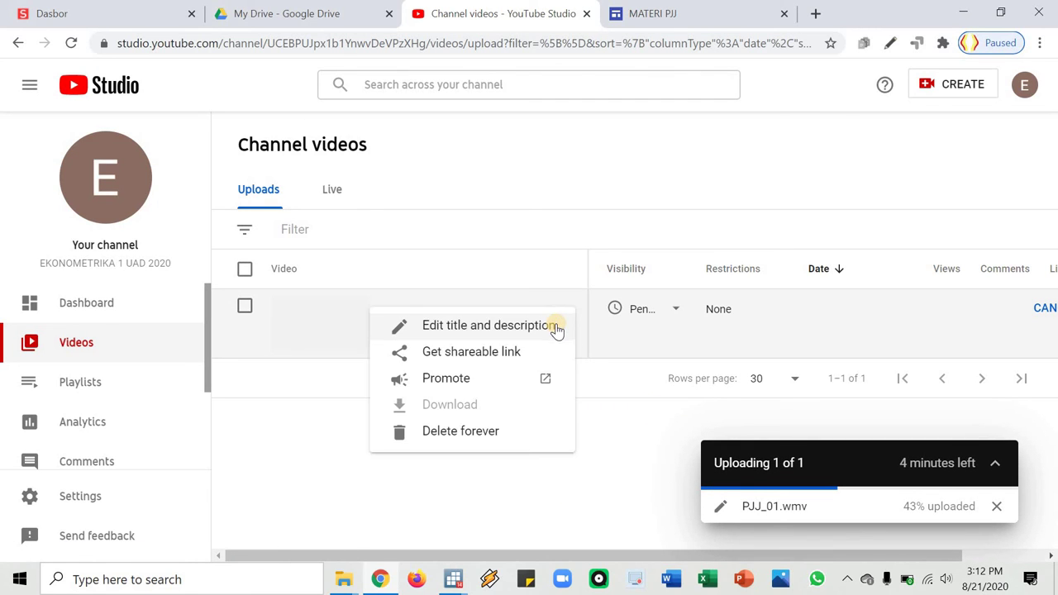
pyautogui.click(469, 354)
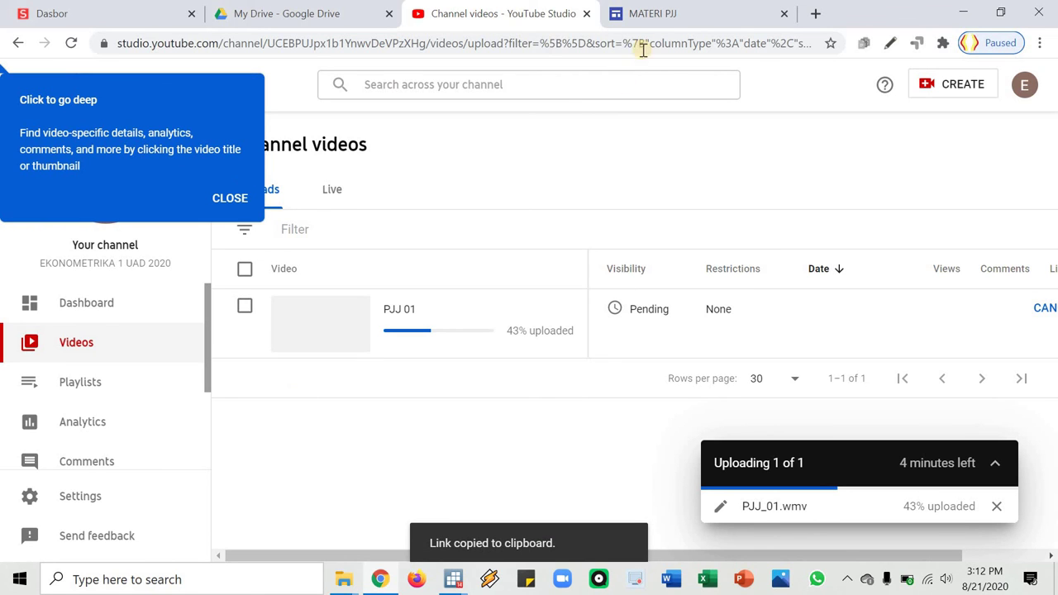
# Switch to the MATERI PJJ site in Google Sites and insert a centre-aligned text box below the two PERTEMUAN buttons.
pyautogui.click(668, 23)
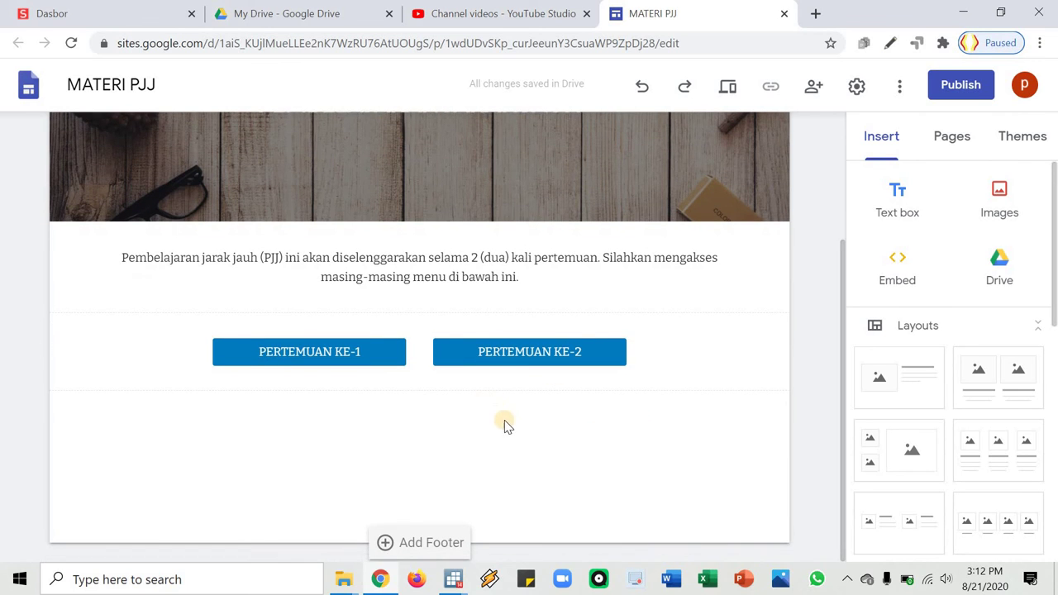
pyautogui.scroll(1, 548, 439)
pyautogui.scroll(-1, 647, 474)
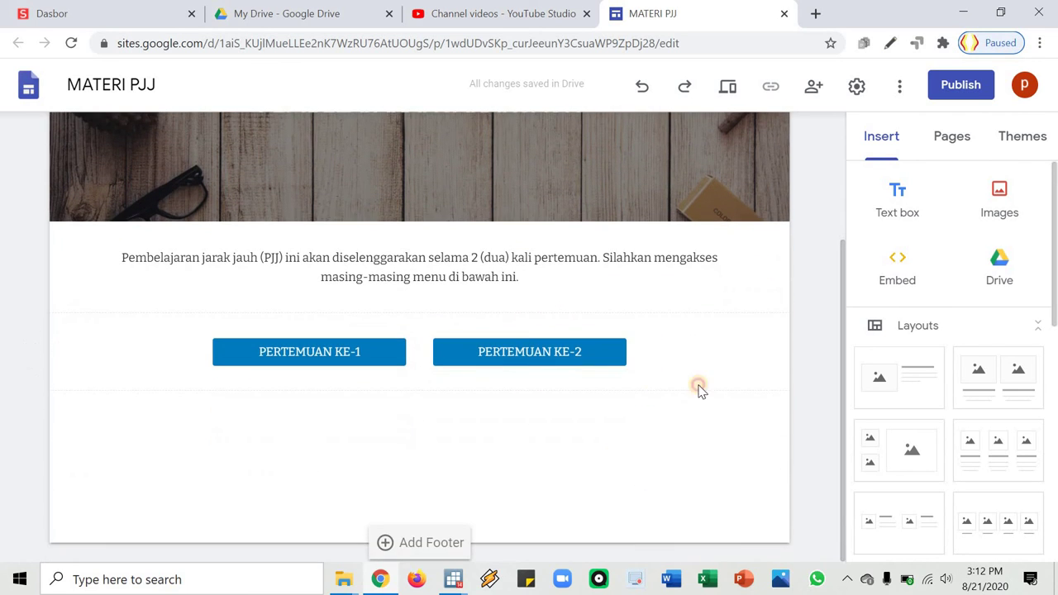
pyautogui.click(896, 204)
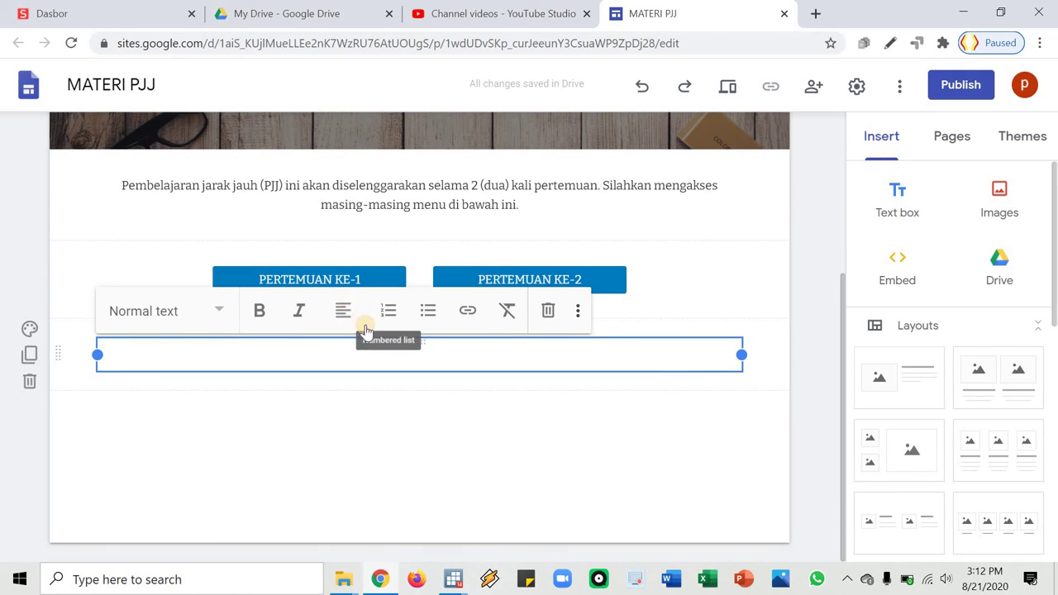
pyautogui.click(345, 312)
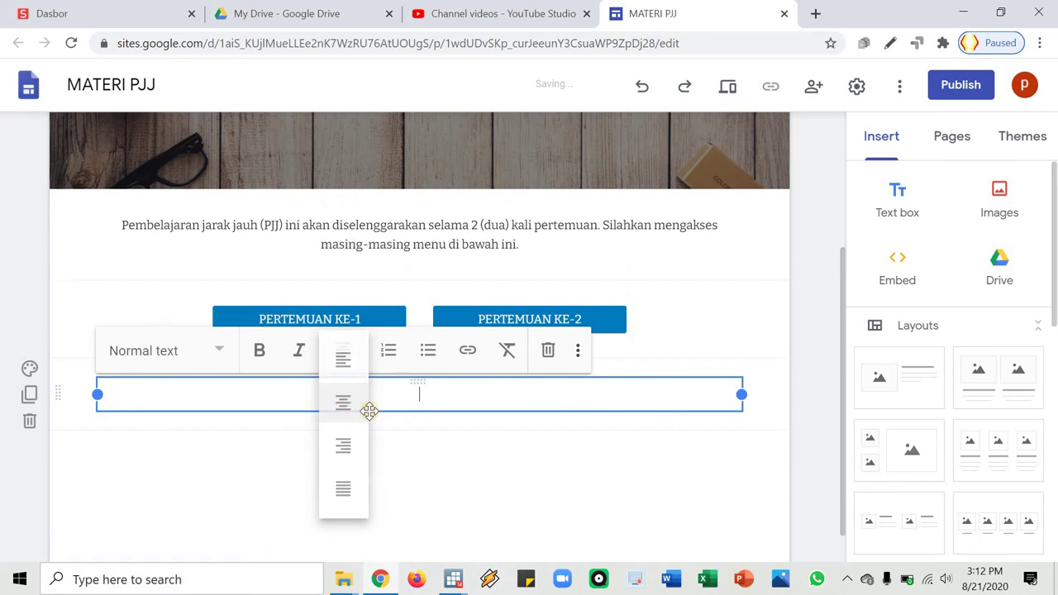
pyautogui.click(362, 405)
# Enter "Tutorial pembuatan platform PJJ dapat di lihati di video berikut ini." in the new text box.
pyautogui.write('Inv')
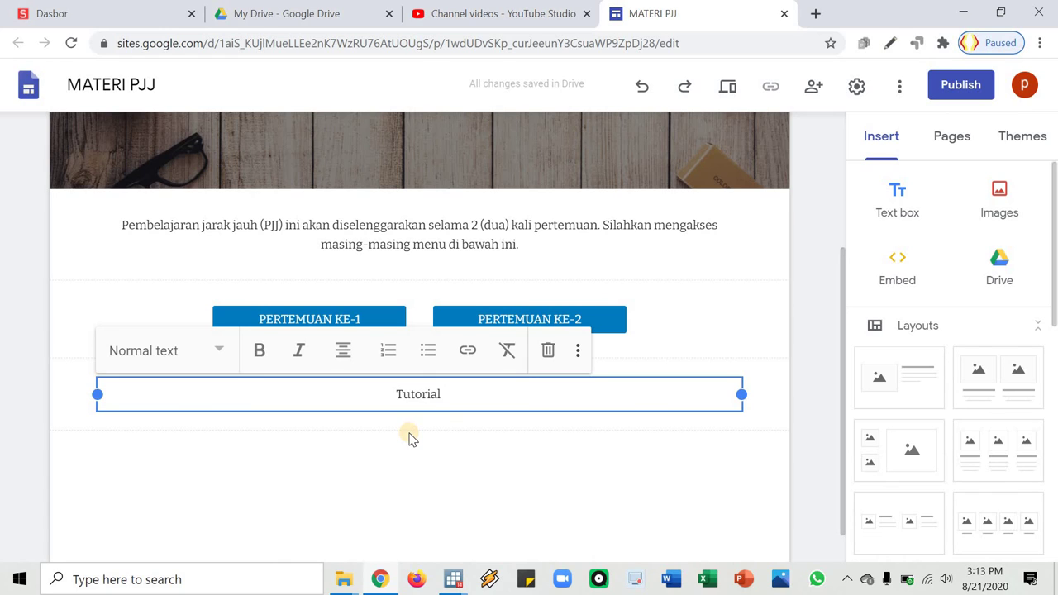
pyautogui.write('pemmb')
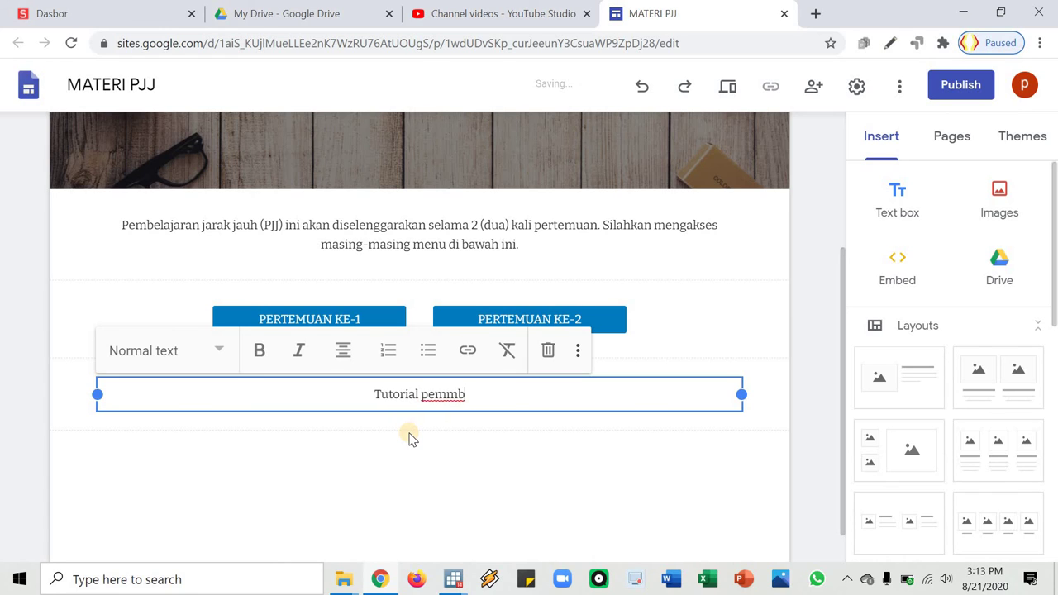
pyautogui.press('BackSpace')
pyautogui.press('BackSpace')
pyautogui.write('buatan')
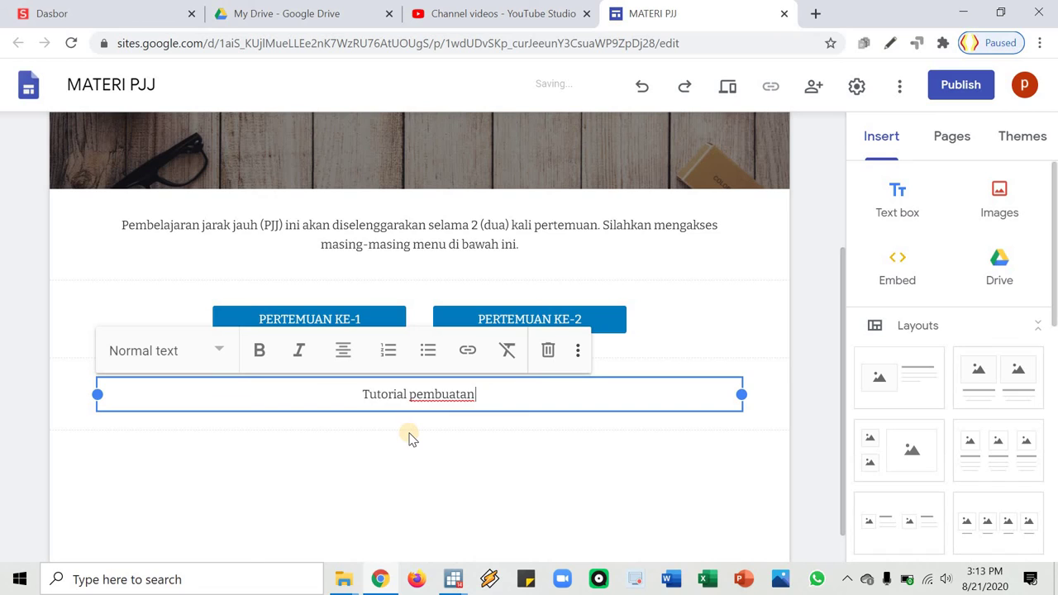
pyautogui.write(' platform PJ')
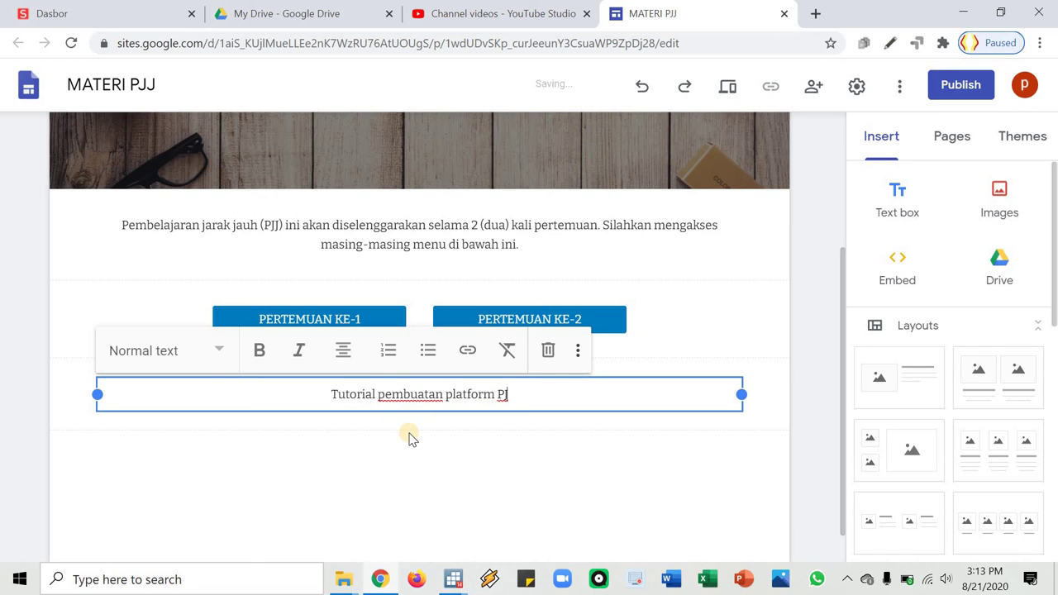
pyautogui.write('J dapat di')
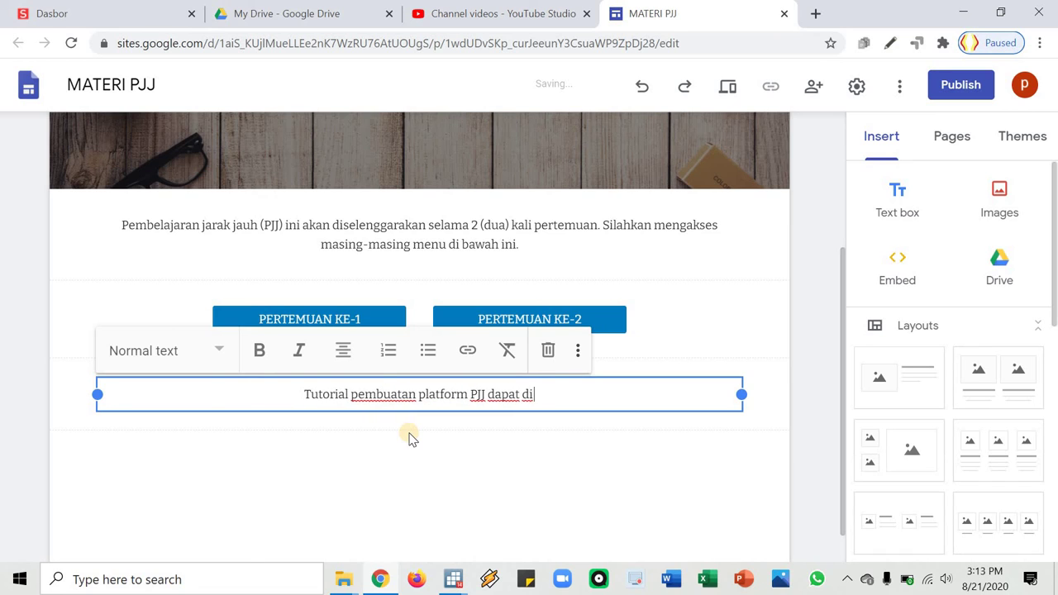
pyautogui.write(' lihati di ')
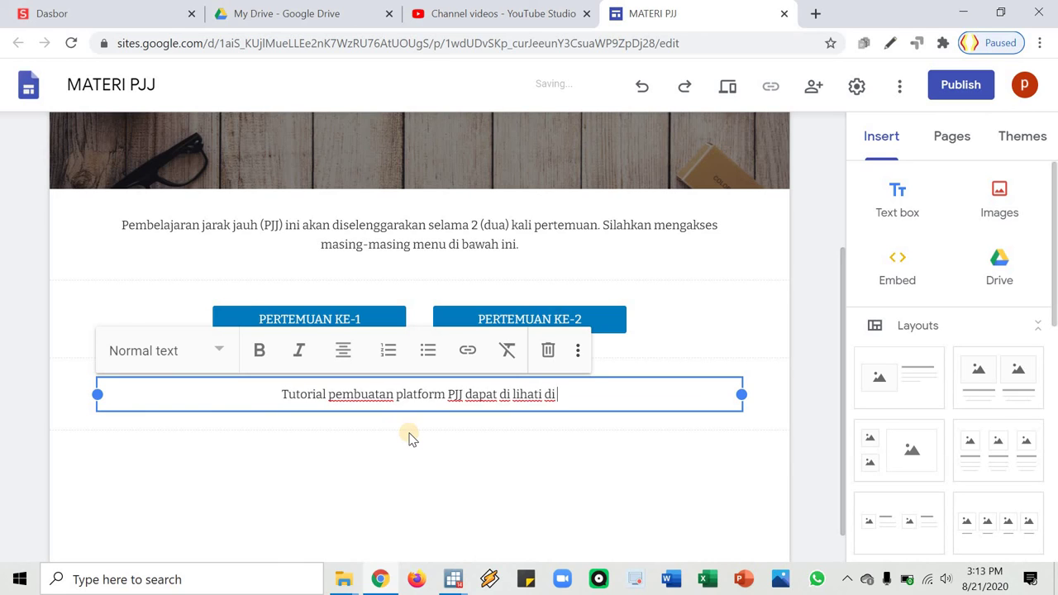
pyautogui.write('video berikut')
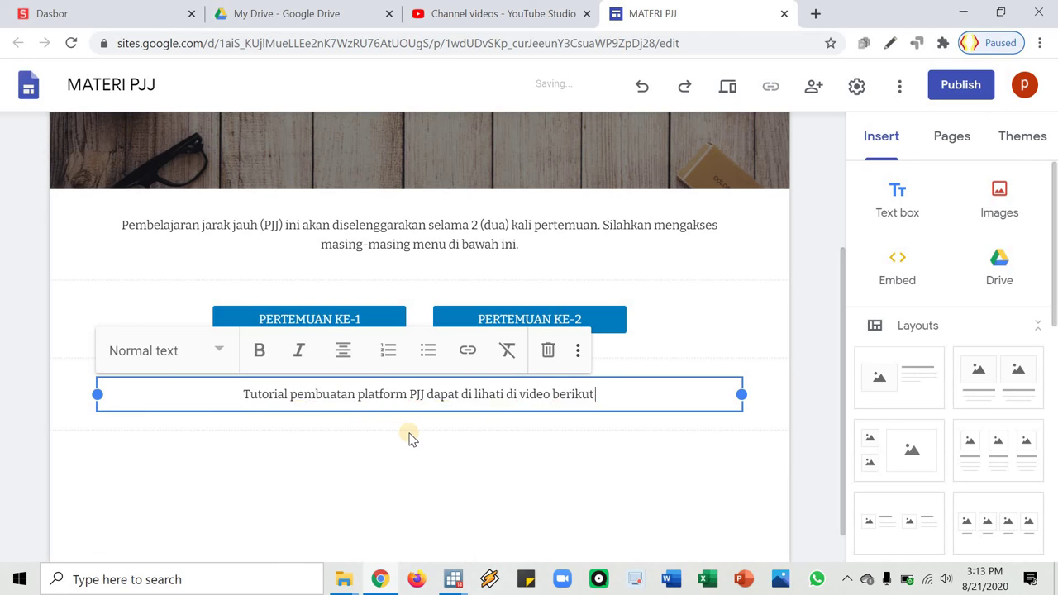
pyautogui.write(' ini.')
# Add a centred second line reading "Video 1 (klik di sini)" beneath the tutorial sentence.
pyautogui.press('Return')
pyautogui.press('Return')
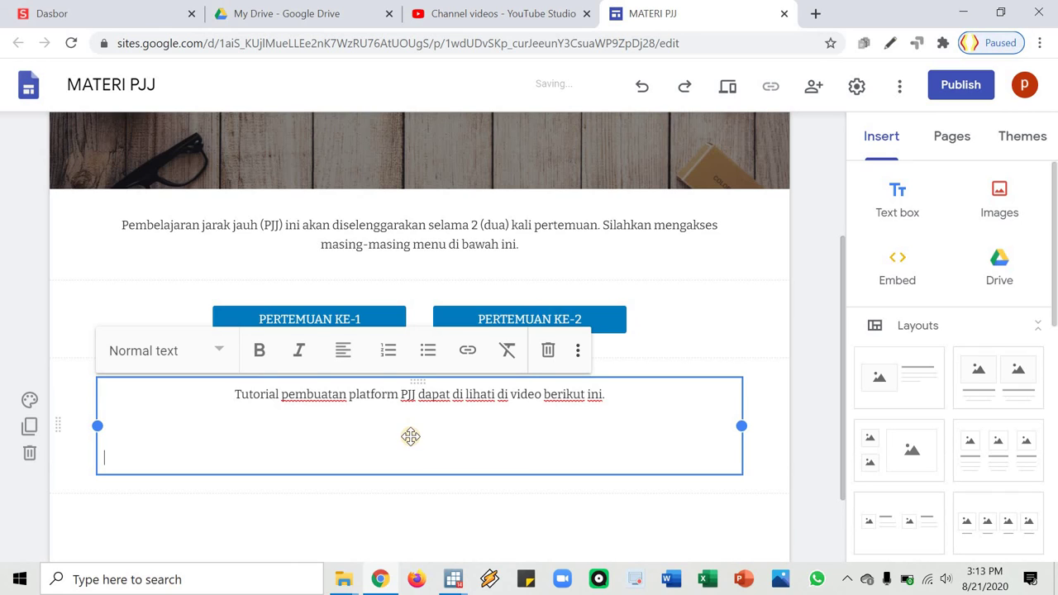
pyautogui.press('BackSpace')
pyautogui.click(347, 356)
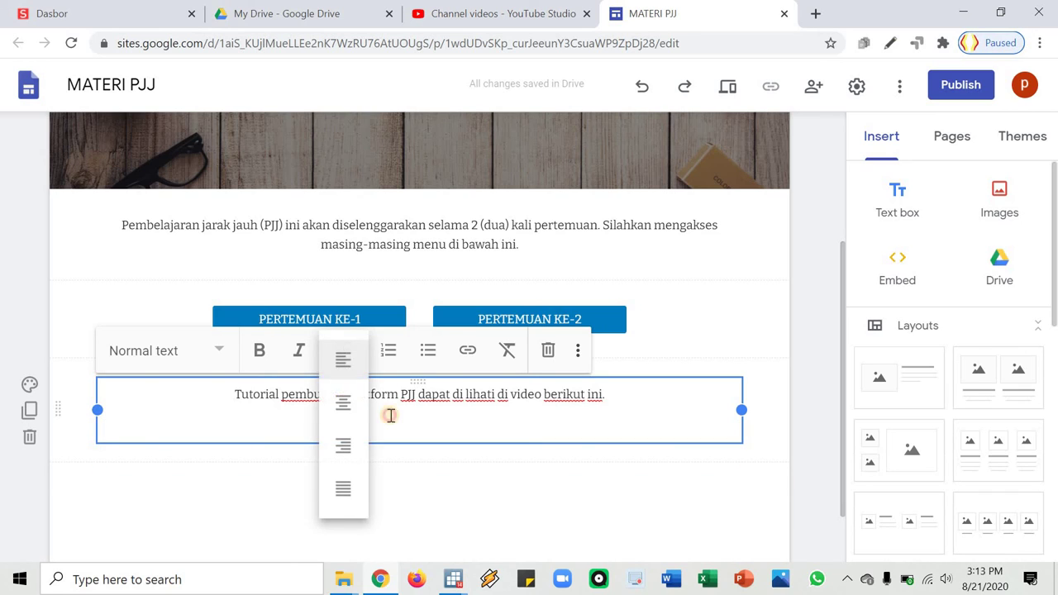
pyautogui.click(343, 401)
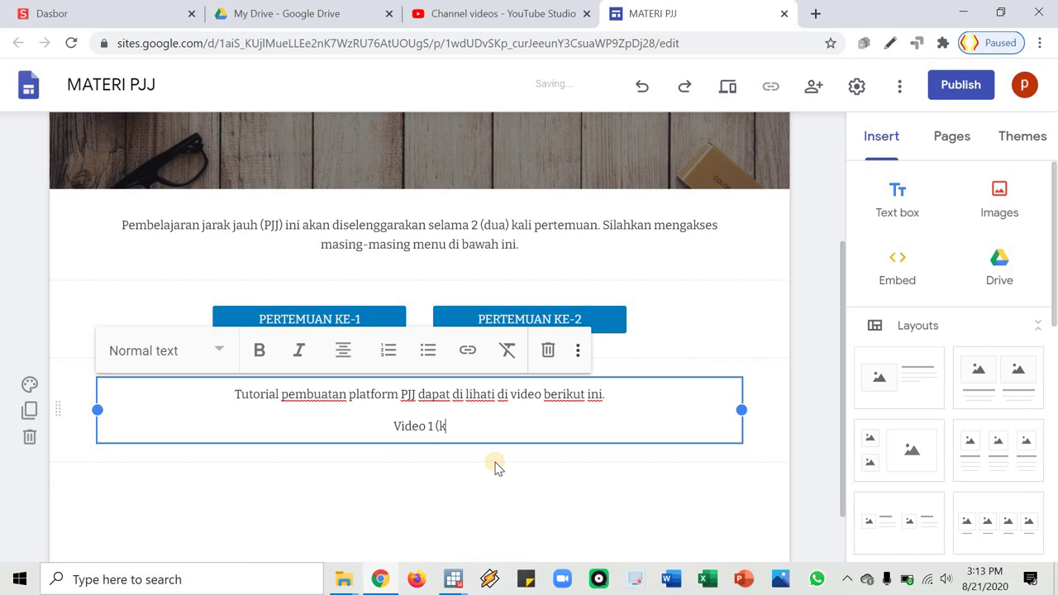
pyautogui.write('Video 1 (klik d')
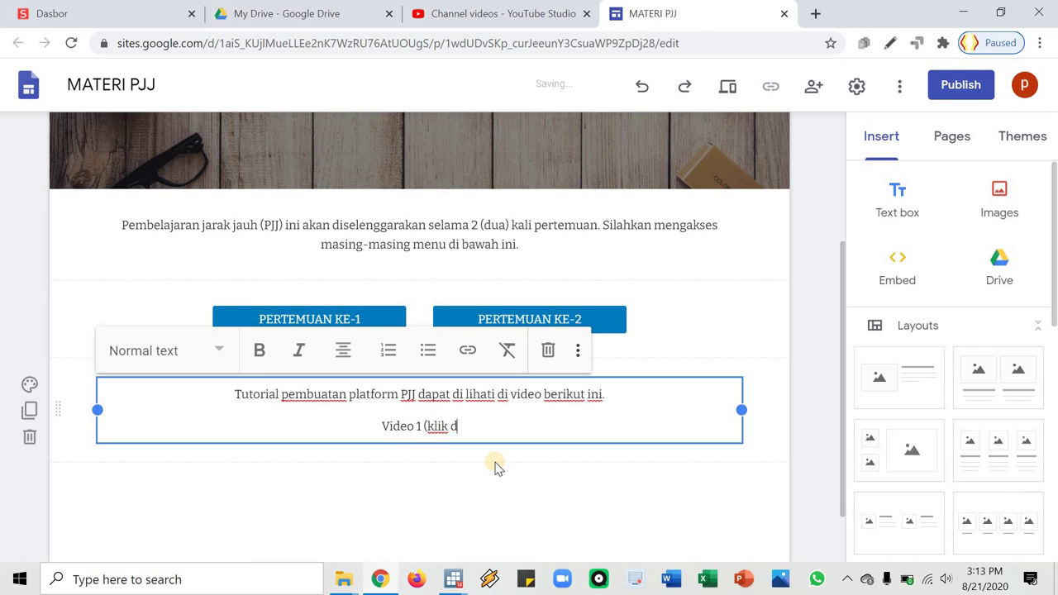
pyautogui.write('i sini)')
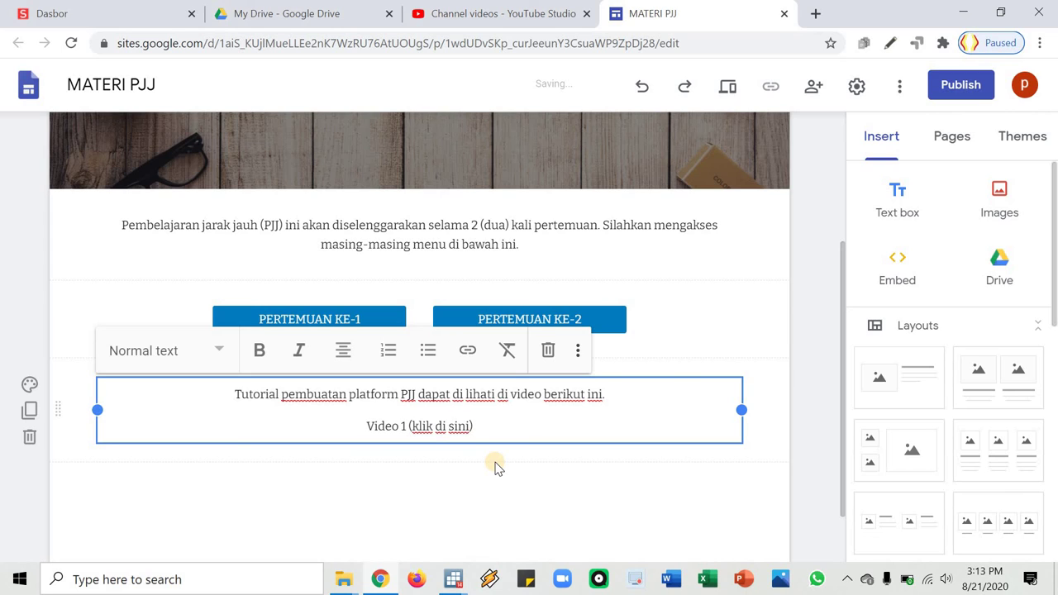
pyautogui.hotkey('ctrl', 'shift', 'Left')
pyautogui.hotkey('ctrl', 'shift', 'Left')
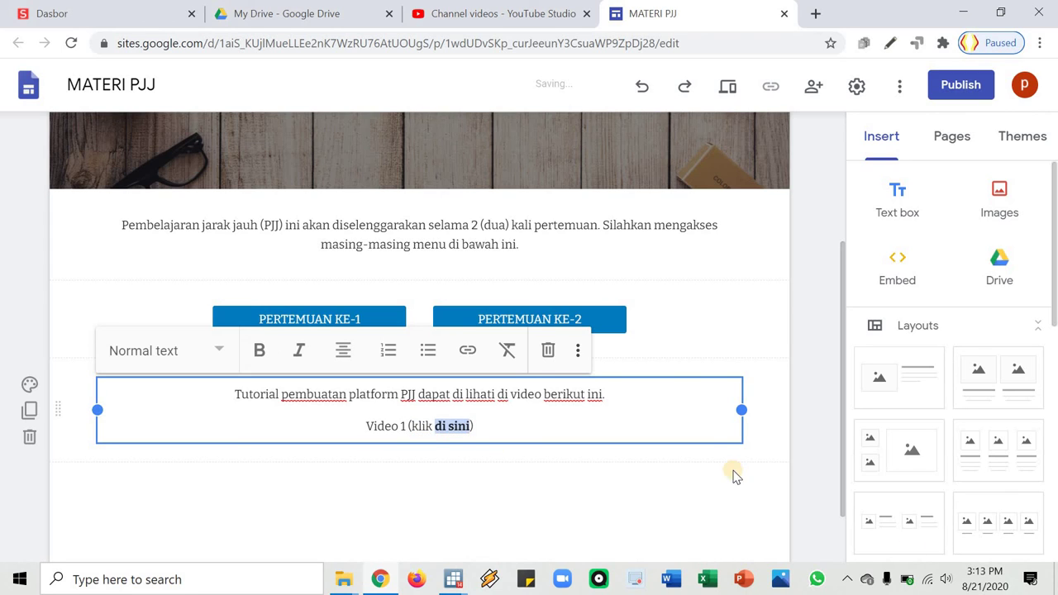
pyautogui.hotkey('ctrl', 'b')
pyautogui.hotkey('ctrl', 'k')
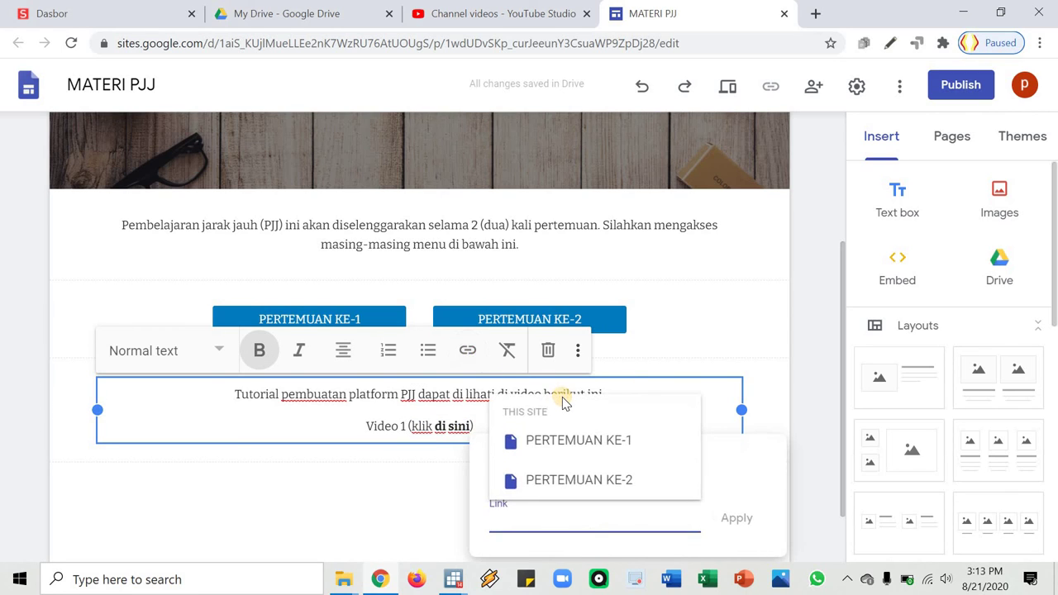
pyautogui.write('https://youtu.be/eQNo5jSwoUI')
pyautogui.click(738, 520)
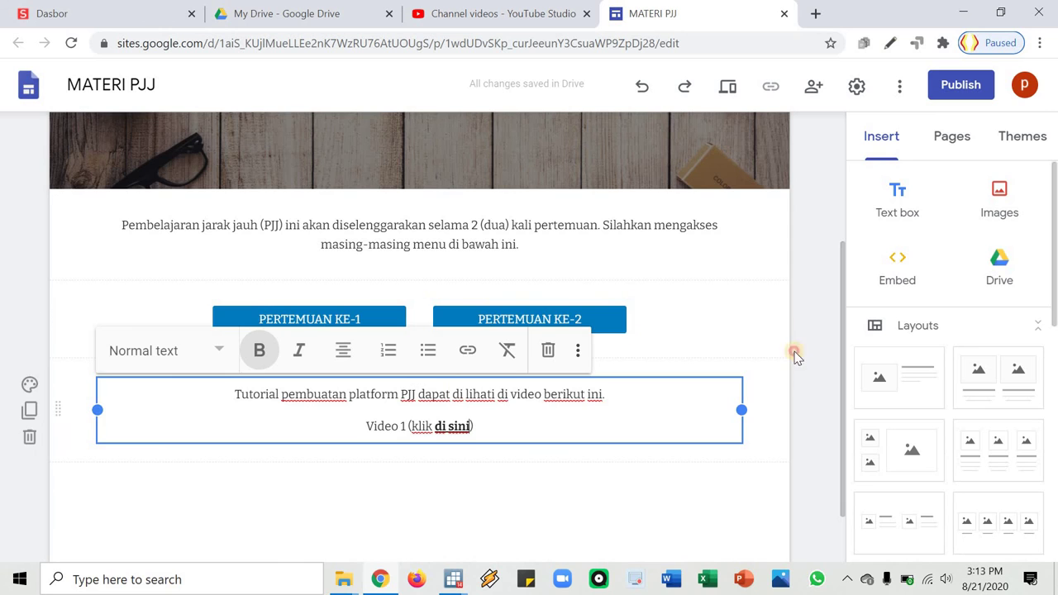
pyautogui.click(736, 124)
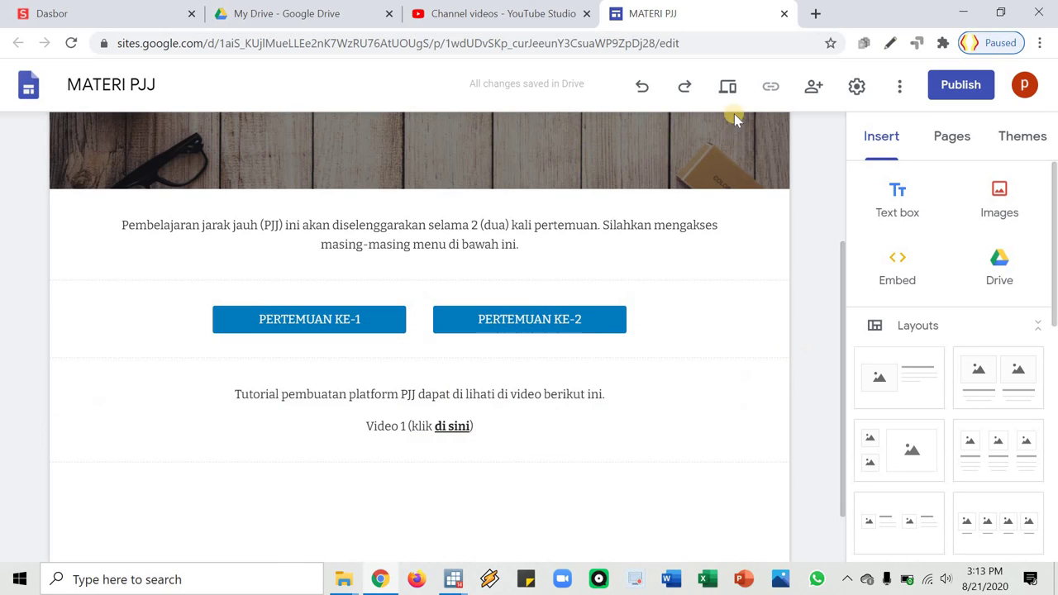
# Check the "di sini" link and switch to YouTube Studio to view the PJJ 01 upload progress.
pyautogui.click(456, 429)
pyautogui.click(462, 14)
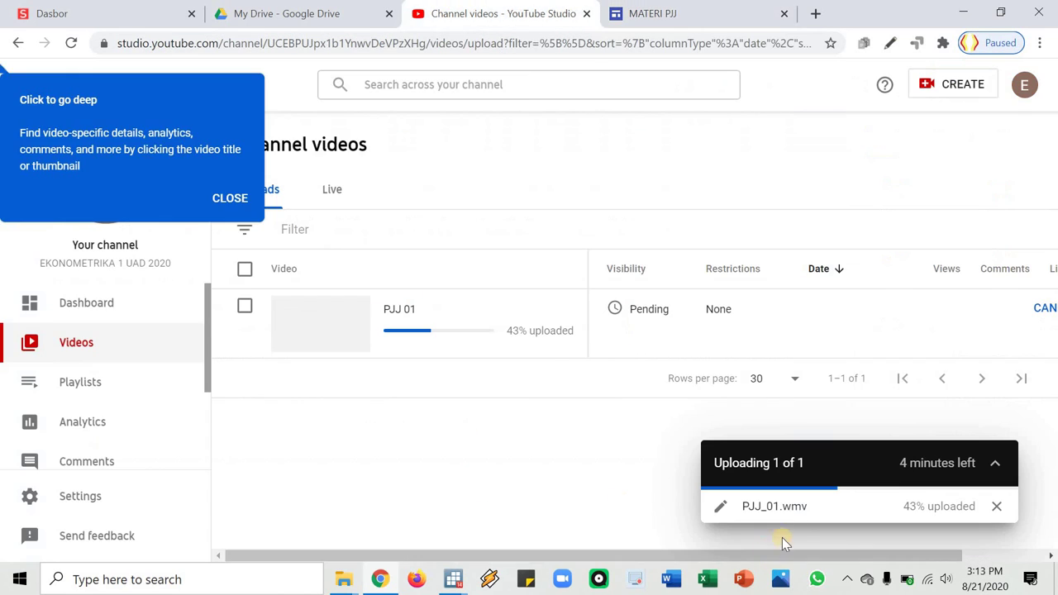